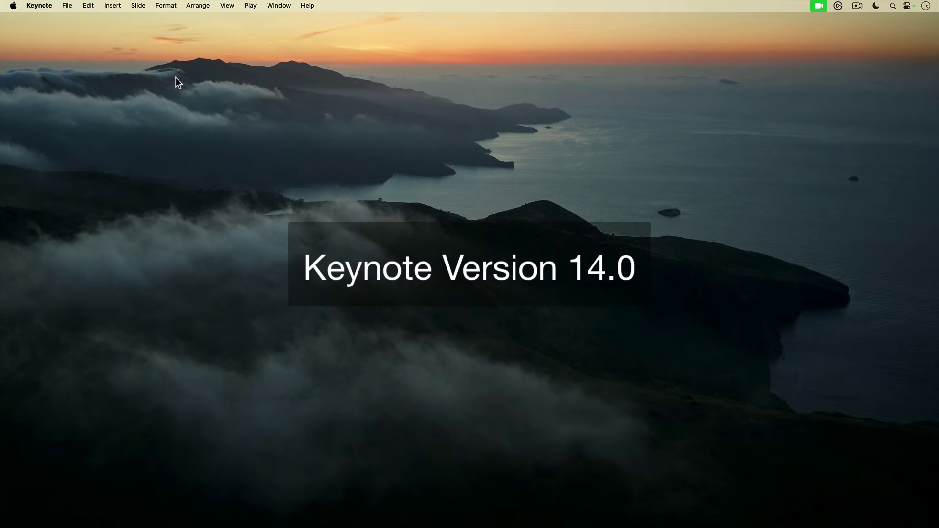
- Create a new Keynote presentation from the Basic Black theme
{"action": "left_click", "coordinate": [68, 6]}
{"action": "left_click", "coordinate": [70, 21]}
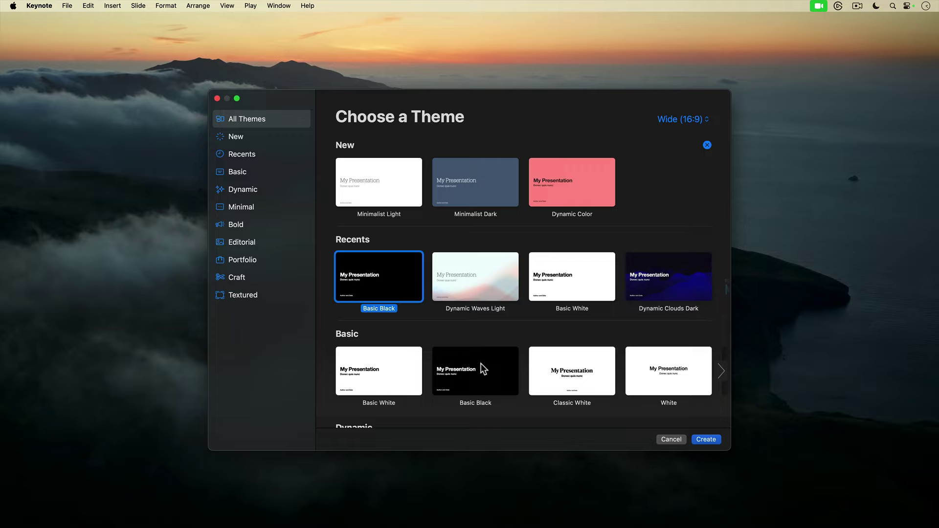
{"action": "left_click", "coordinate": [480, 363]}
{"action": "left_click", "coordinate": [706, 439]}
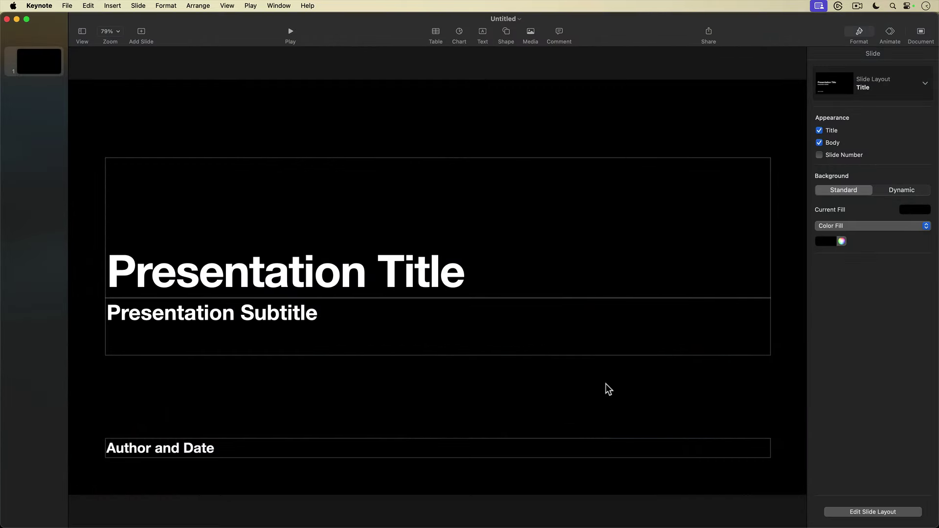
- Delete the title, subtitle and Author and Date placeholders from the first slide
{"action": "left_click", "coordinate": [329, 275]}
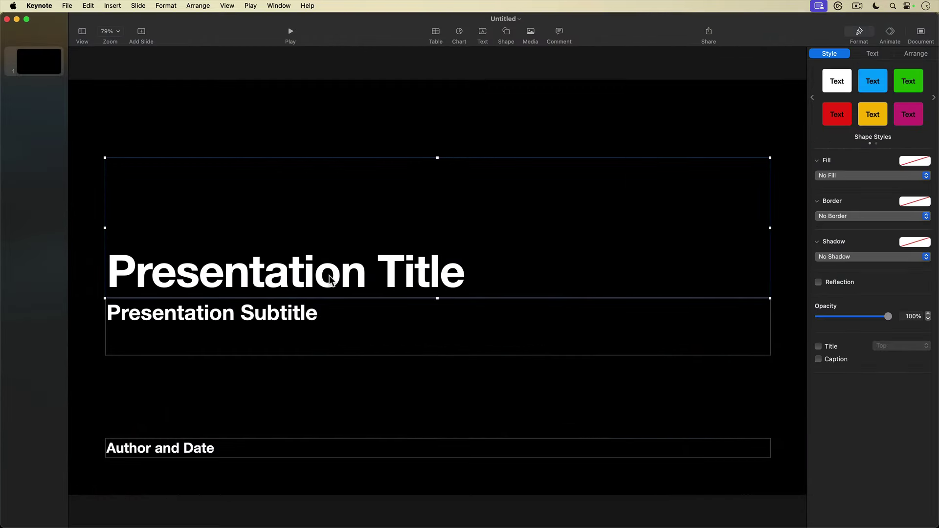
{"action": "key", "text": "Delete"}
{"action": "left_click", "coordinate": [260, 315]}
{"action": "key", "text": "Delete"}
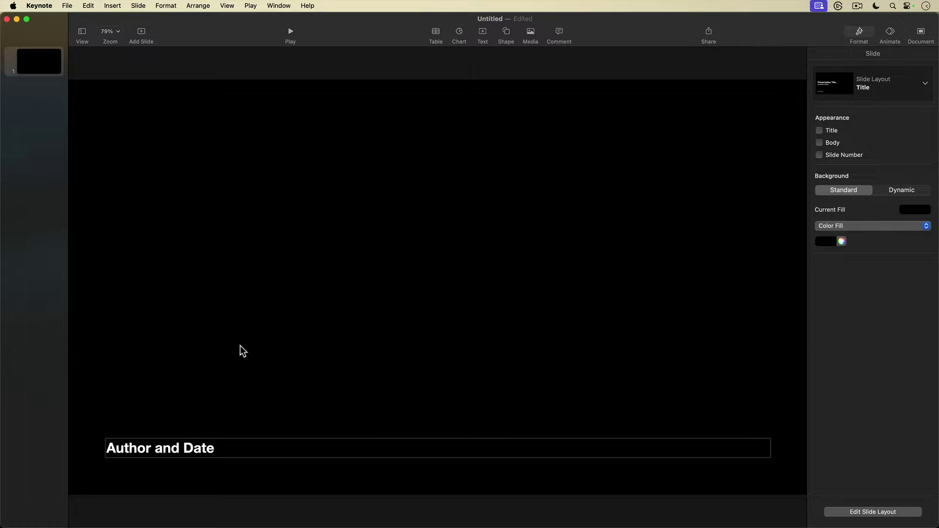
{"action": "left_click", "coordinate": [204, 449]}
{"action": "key", "text": "Delete"}
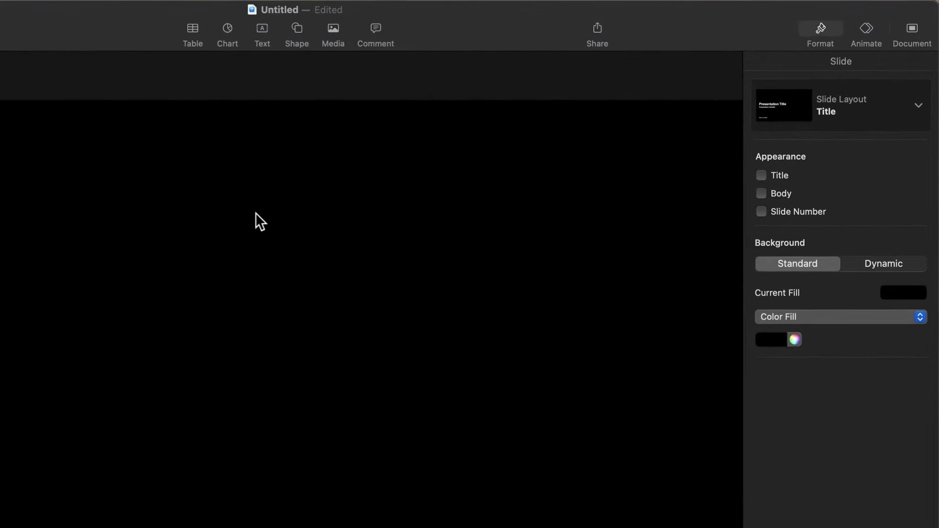
- Set a custom slide size of 3840 × 2160 in the Document settings
{"action": "left_click", "coordinate": [911, 28]}
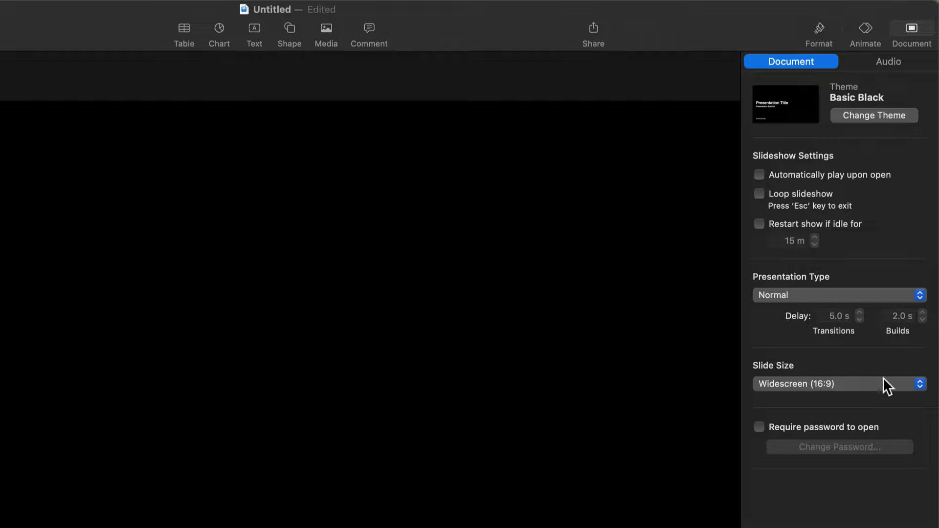
{"action": "left_click", "coordinate": [793, 383]}
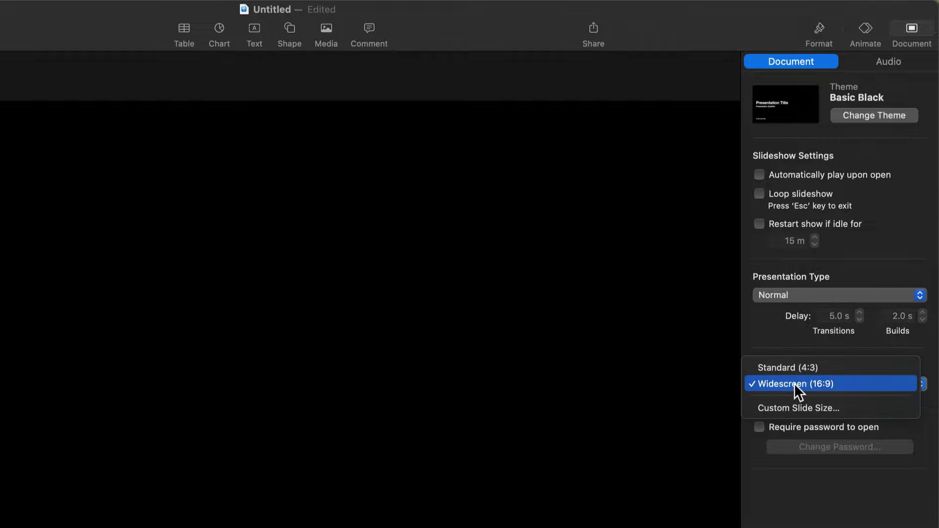
{"action": "left_click", "coordinate": [817, 408]}
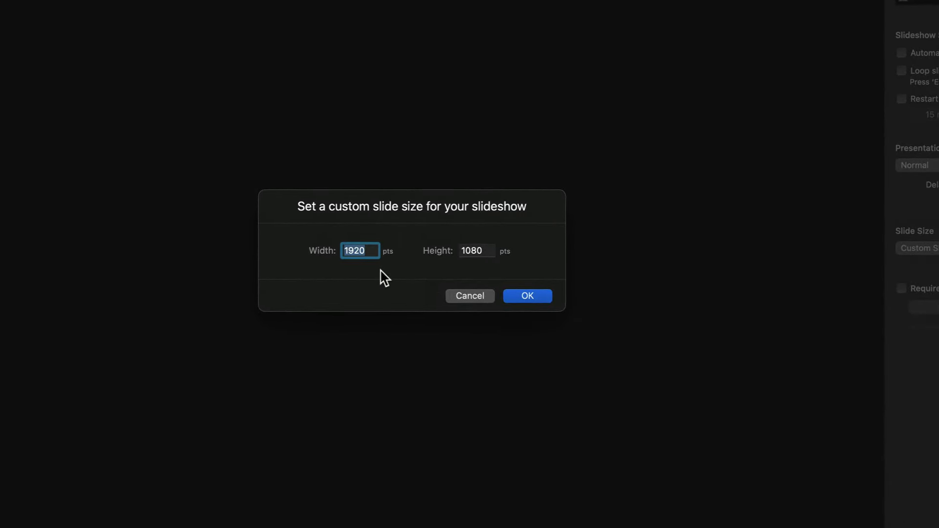
{"action": "type", "text": "3840"}
{"action": "key", "text": "Tab"}
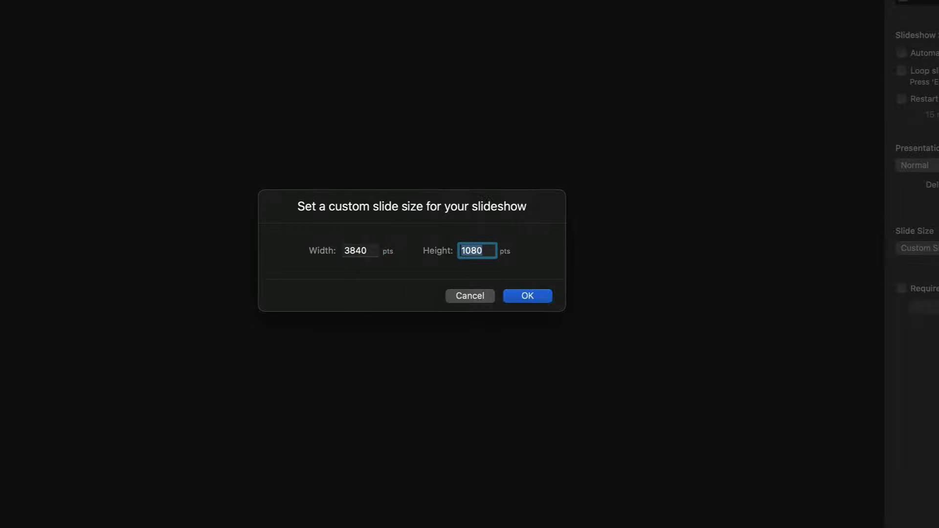
{"action": "type", "text": "2160"}
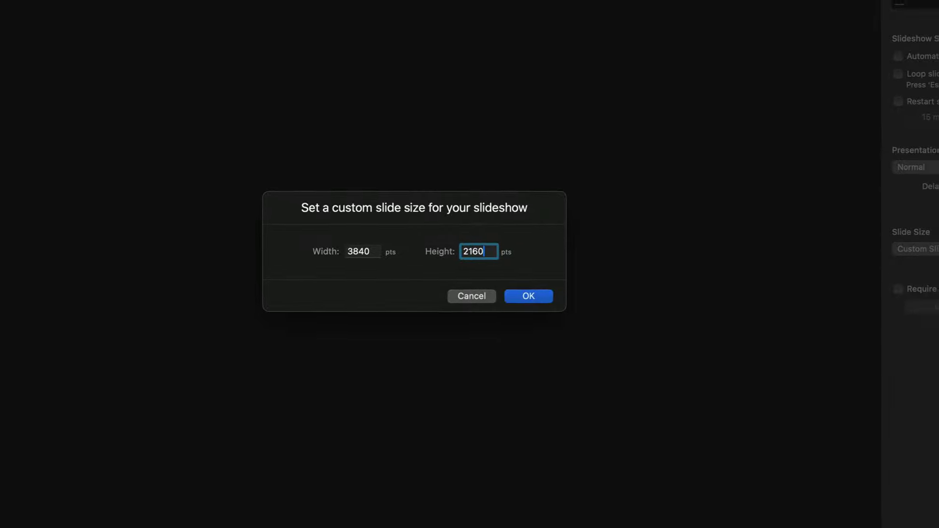
{"action": "left_click", "coordinate": [528, 296]}
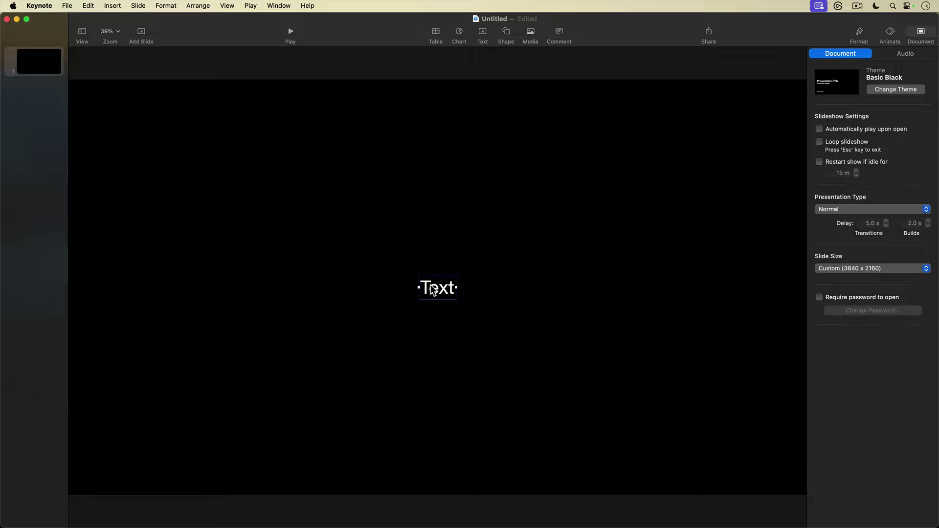
- Replace the text box's placeholder with FURIOUS and select the word
{"action": "double_click", "coordinate": [438, 288]}
{"action": "type", "text": "FURIOUS"}
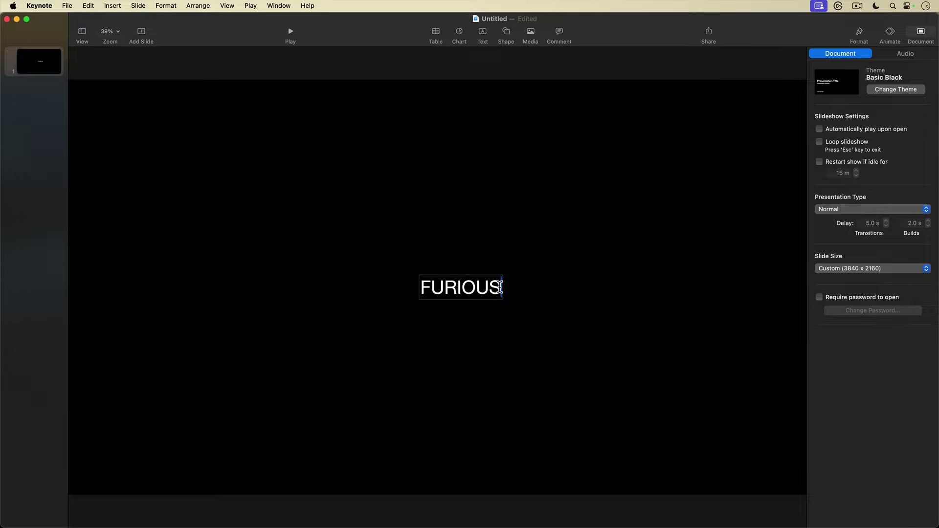
{"action": "left_click_drag", "start_coordinate": [500, 287], "coordinate": [417, 287]}
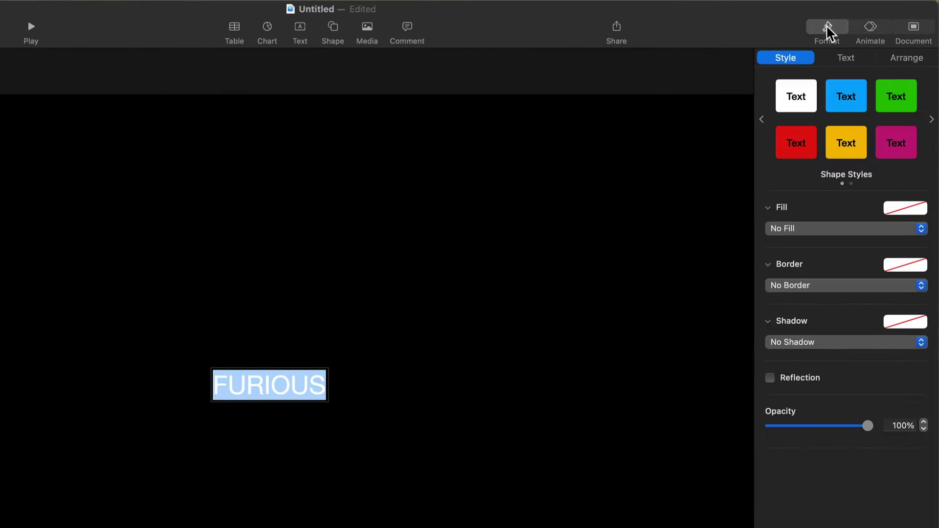
- Set the FURIOUS text to the Impact font at 700 pt
{"action": "left_click", "coordinate": [844, 62]}
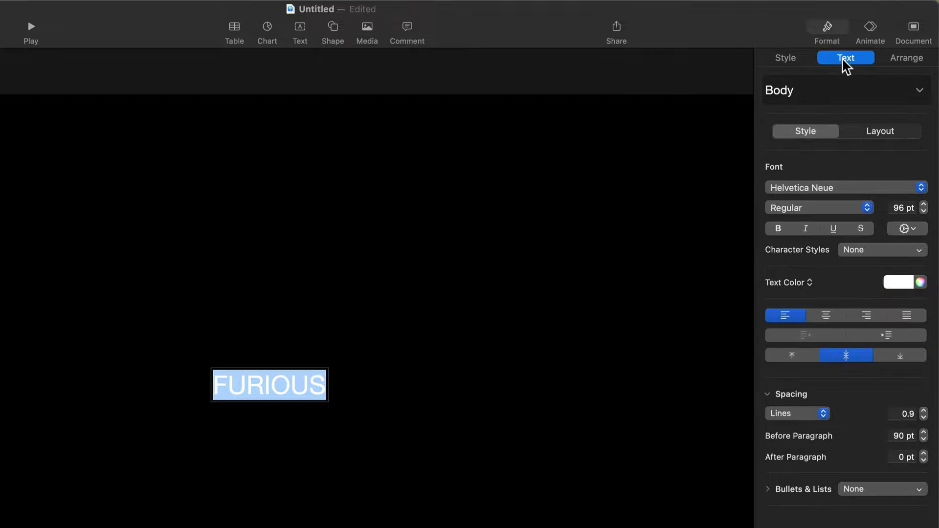
{"action": "left_click", "coordinate": [889, 191]}
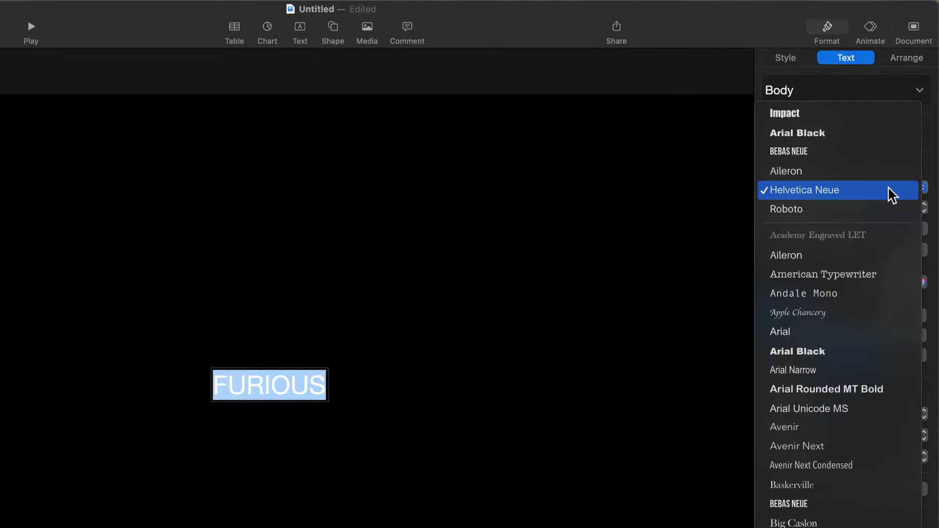
{"action": "left_click", "coordinate": [796, 113]}
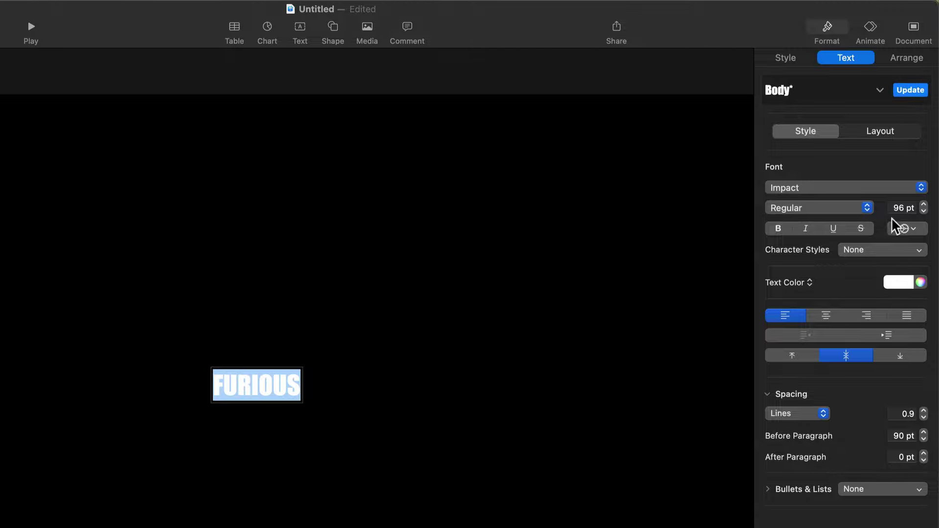
{"action": "double_click", "coordinate": [900, 207]}
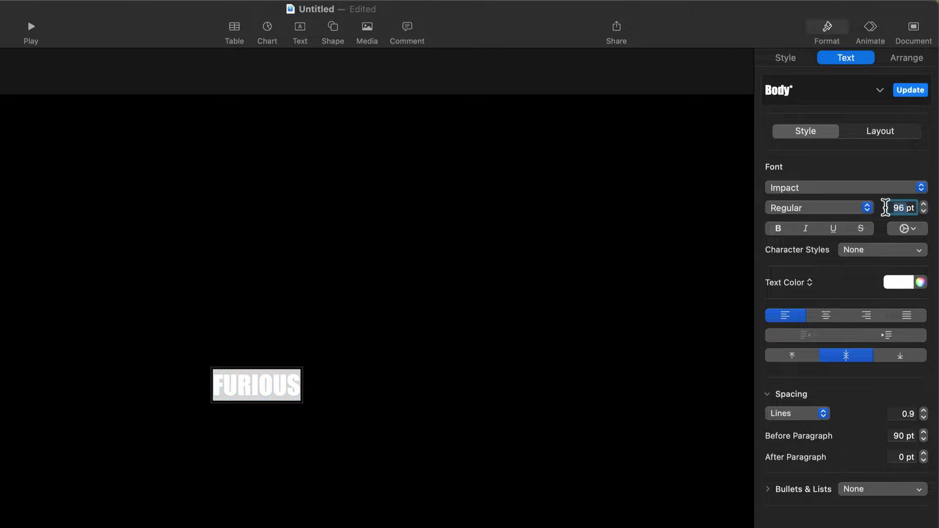
{"action": "type", "text": "700"}
{"action": "key", "text": "Return"}
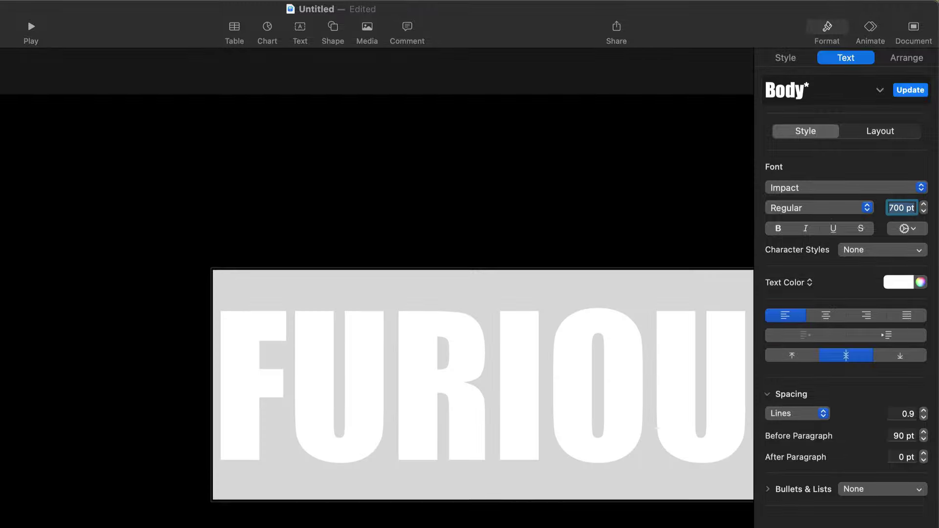
- Move the FURIOUS text box to the centre of the slide
{"action": "left_click", "coordinate": [508, 227]}
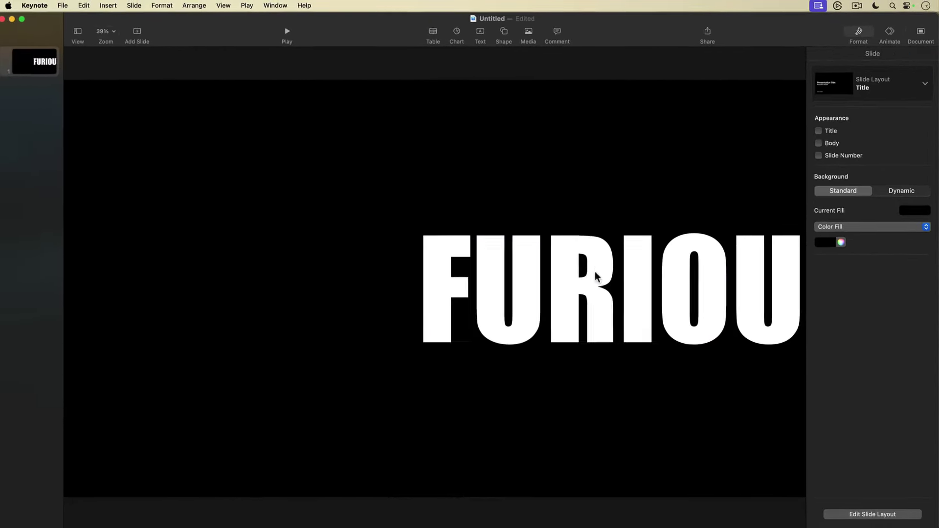
{"action": "left_click_drag", "start_coordinate": [641, 283], "coordinate": [430, 284]}
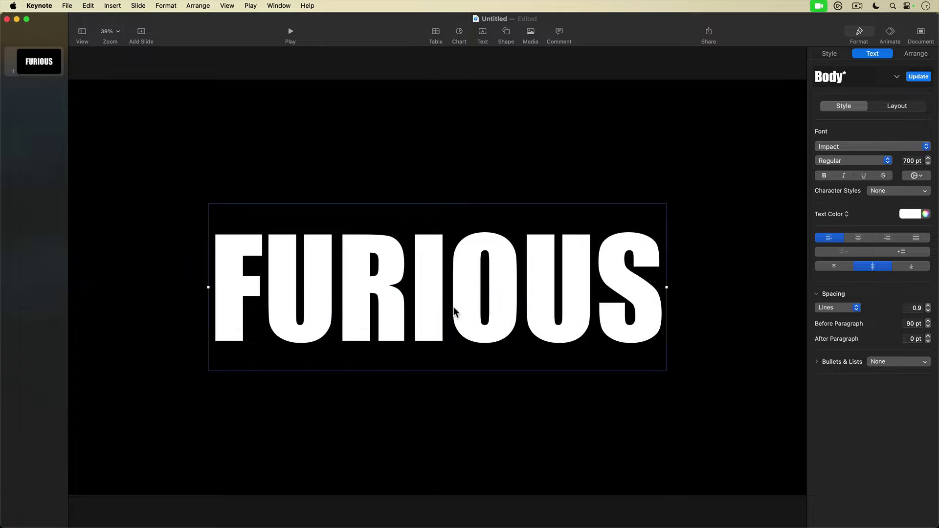
{"action": "left_click", "coordinate": [345, 167]}
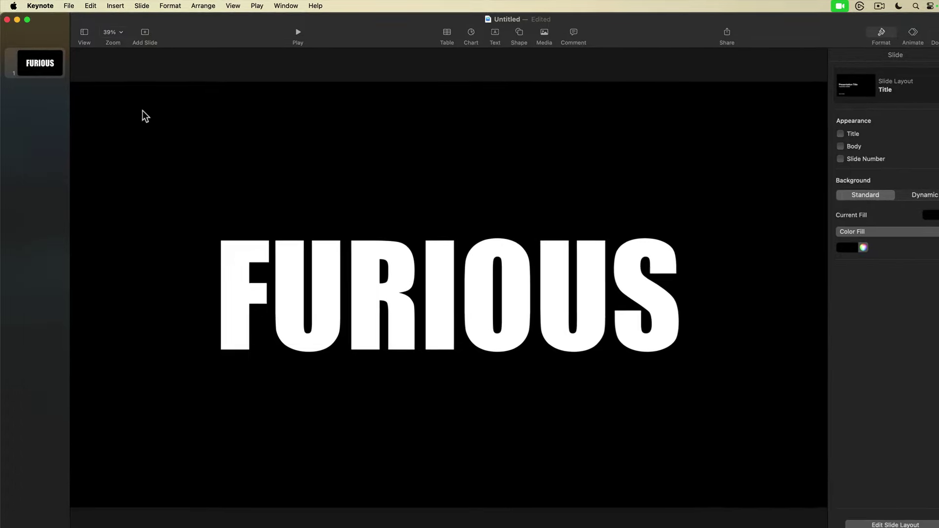
- Export the slide as a PNG image named FuriousTextOverlay into Documents
{"action": "left_click", "coordinate": [95, 8]}
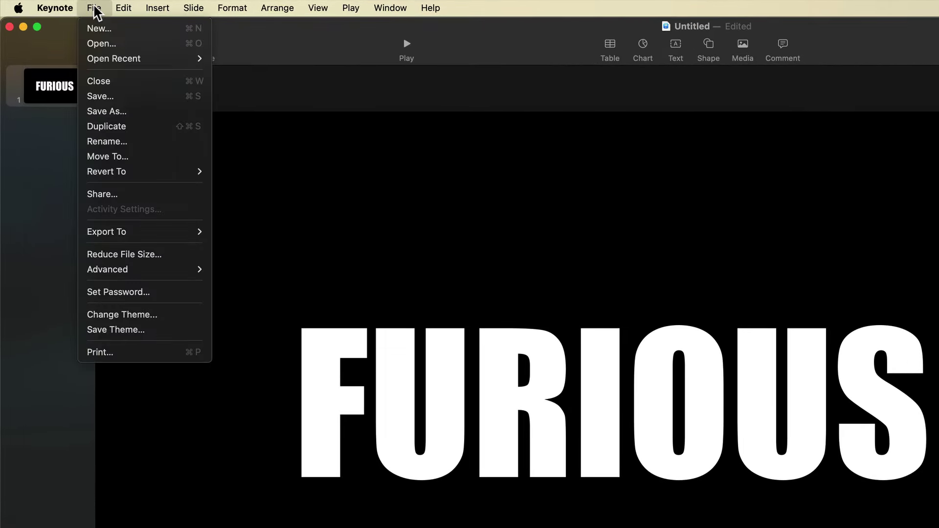
{"action": "mouse_move", "coordinate": [185, 233]}
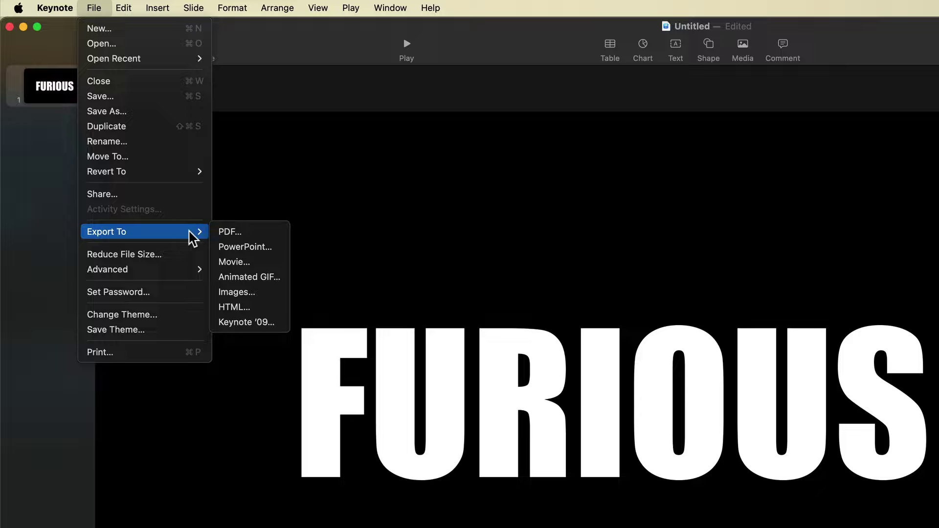
{"action": "left_click", "coordinate": [237, 291]}
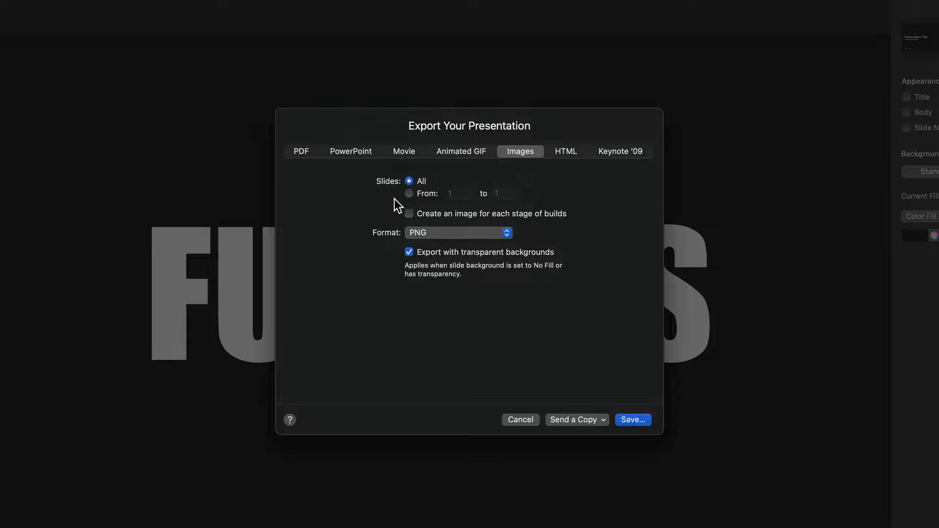
{"action": "left_click", "coordinate": [451, 233]}
{"action": "left_click", "coordinate": [435, 233]}
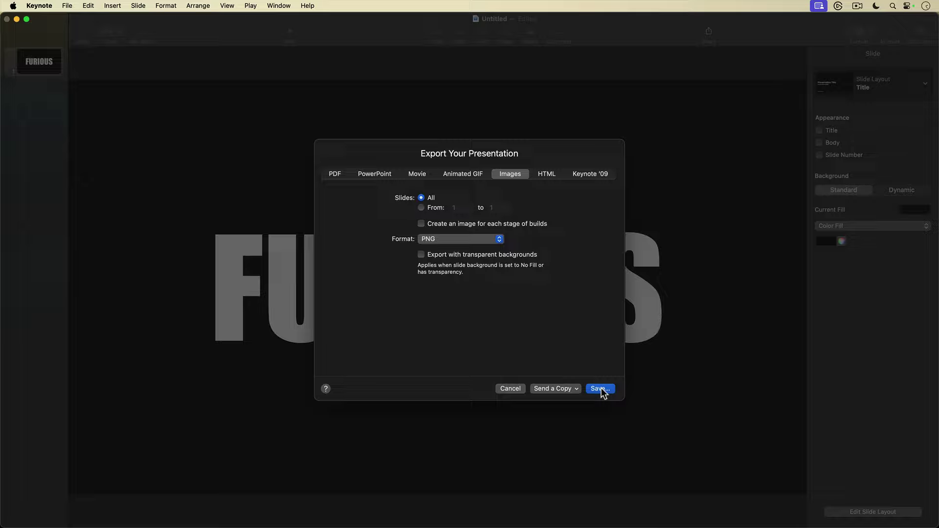
{"action": "left_click", "coordinate": [600, 389]}
{"action": "key", "text": "BackSpace"}
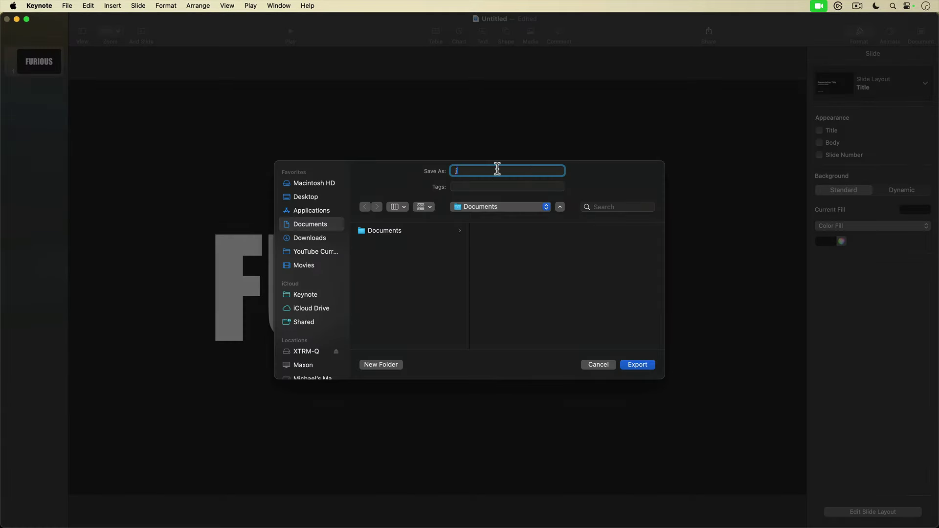
{"action": "type", "text": "FuriousTextOverlay"}
{"action": "left_click", "coordinate": [644, 366]}
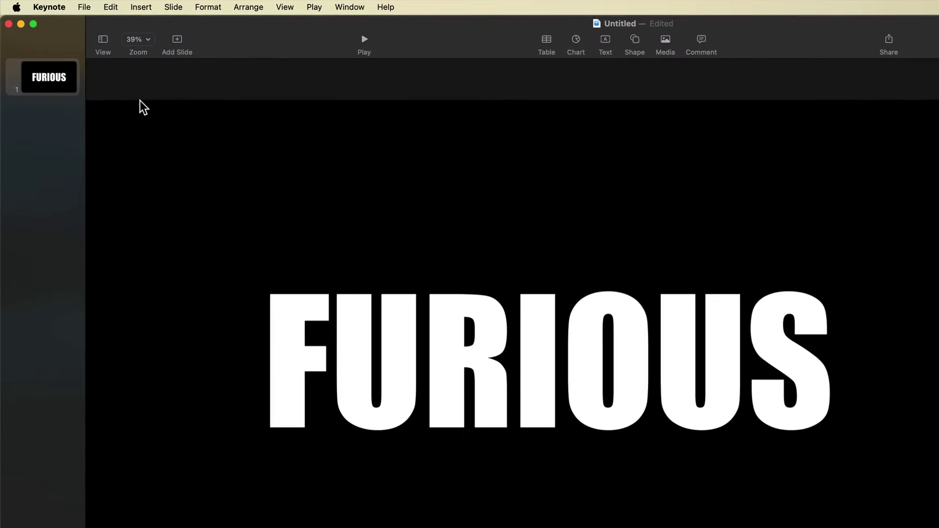
- Add a blank second slide and insert FuriousTextOverlay.001.png onto it
{"action": "left_click", "coordinate": [178, 40]}
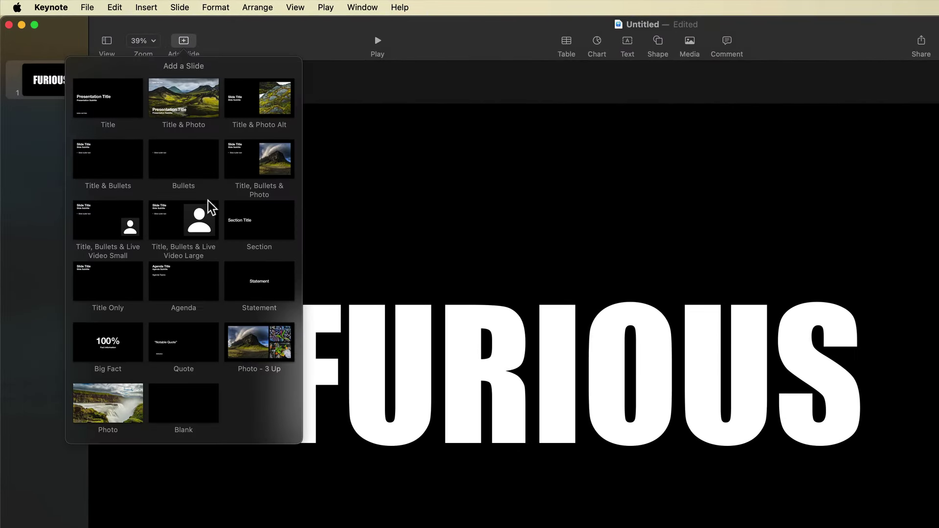
{"action": "left_click", "coordinate": [180, 403]}
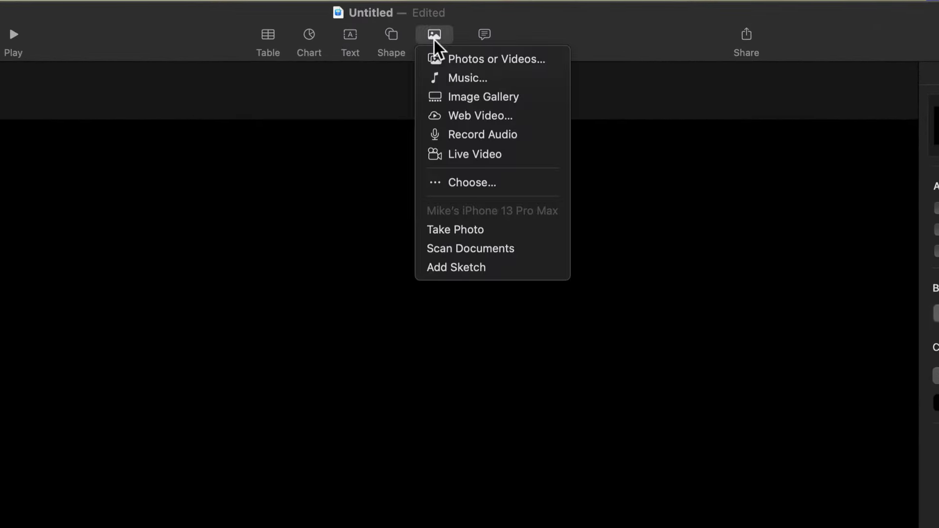
{"action": "left_click", "coordinate": [487, 183]}
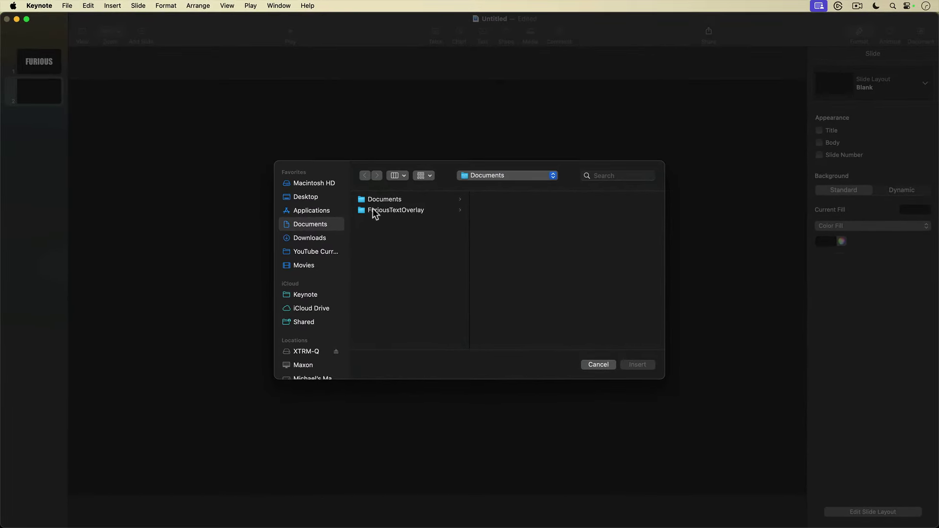
{"action": "left_click", "coordinate": [374, 211]}
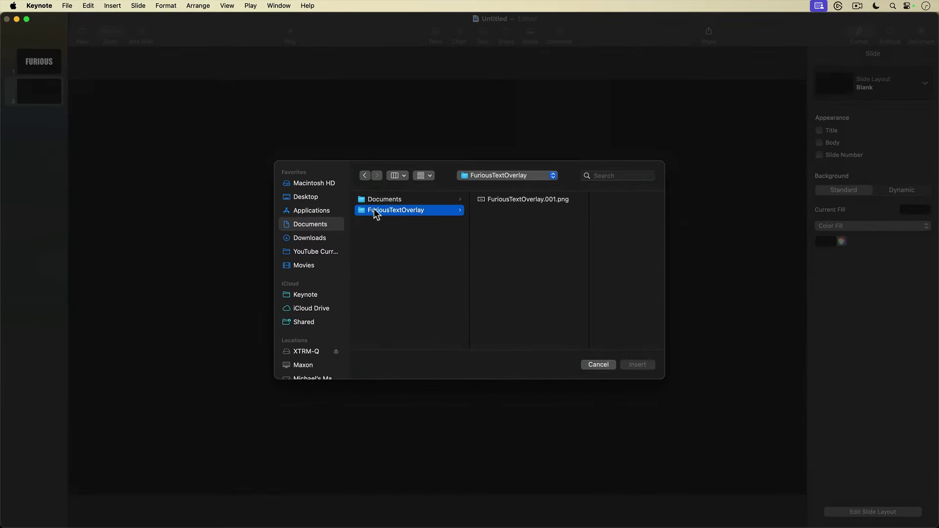
{"action": "left_click", "coordinate": [480, 199]}
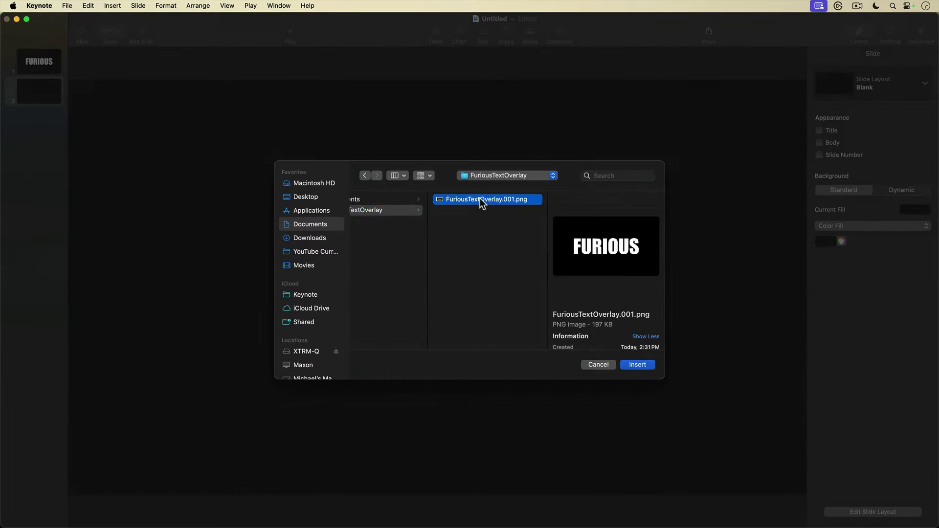
{"action": "left_click", "coordinate": [635, 365]}
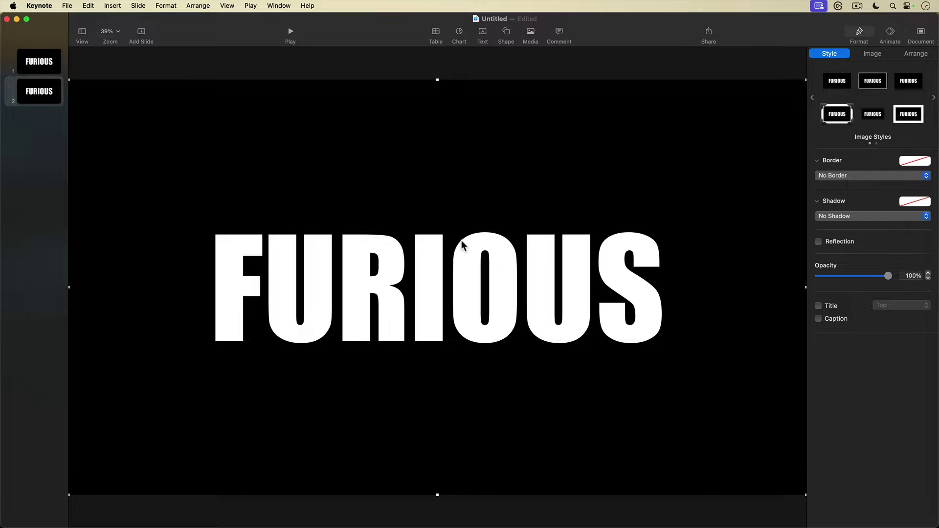
- Set slide 2's background fill to the blue swatch
{"action": "left_click", "coordinate": [514, 57]}
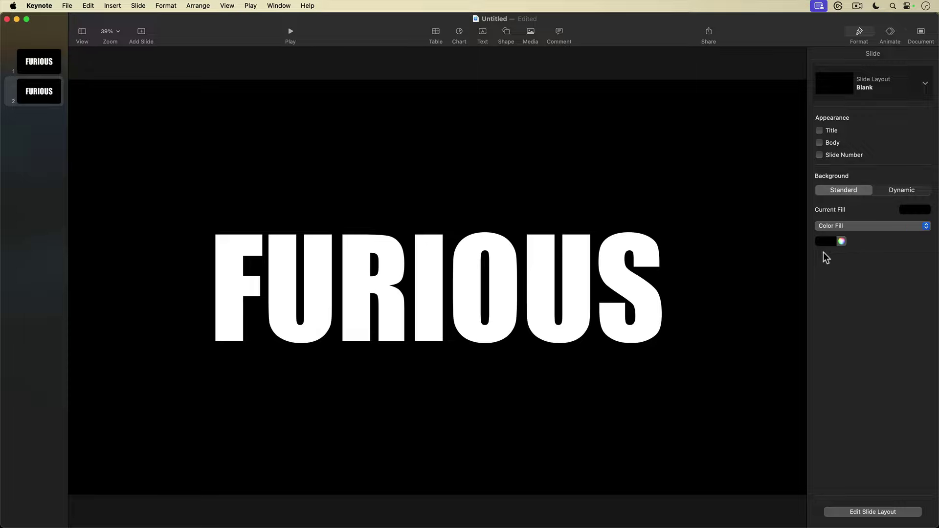
{"action": "left_click", "coordinate": [833, 242]}
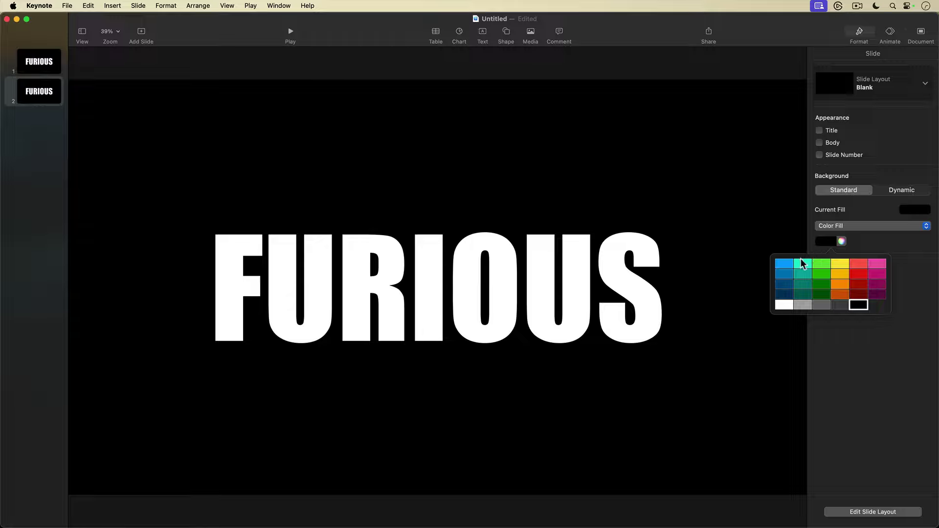
{"action": "left_click", "coordinate": [783, 266]}
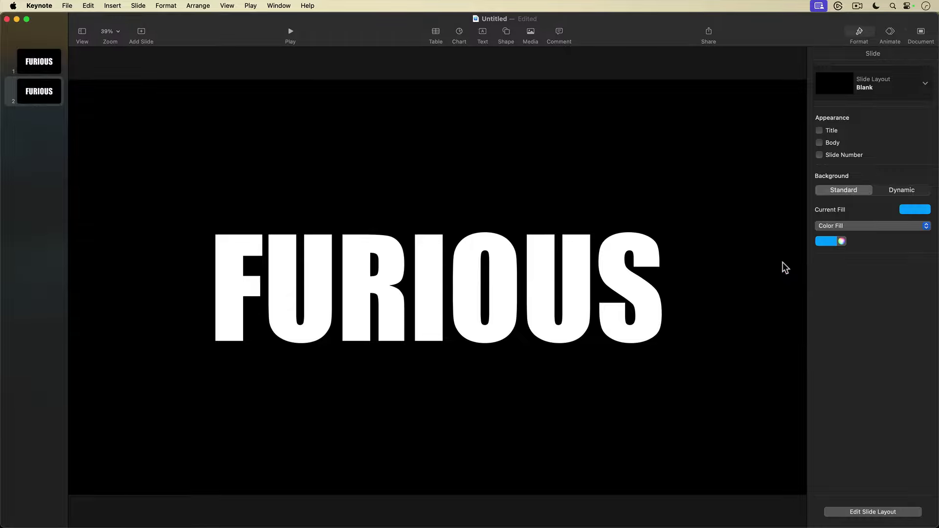
{"action": "left_click", "coordinate": [573, 256]}
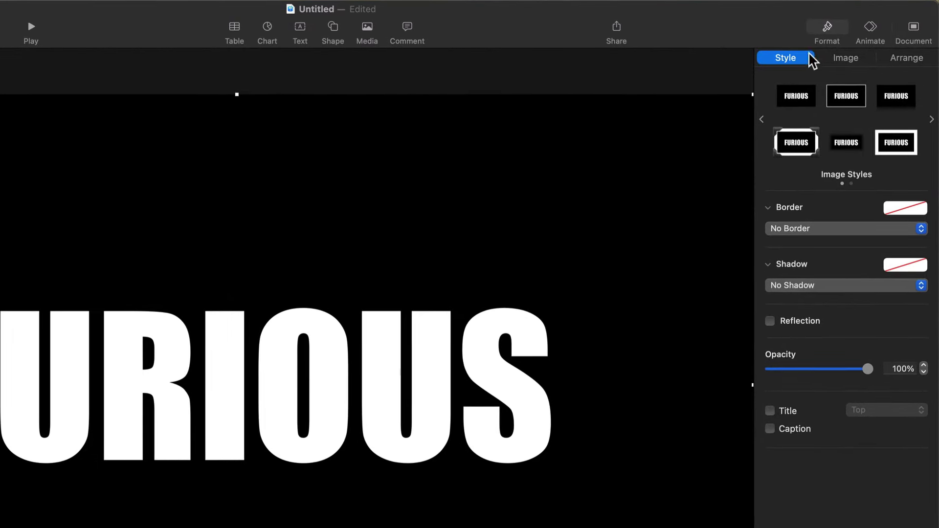
- Use Remove Background to make each white FURIOUS letter in the image transparent
{"action": "left_click", "coordinate": [845, 60]}
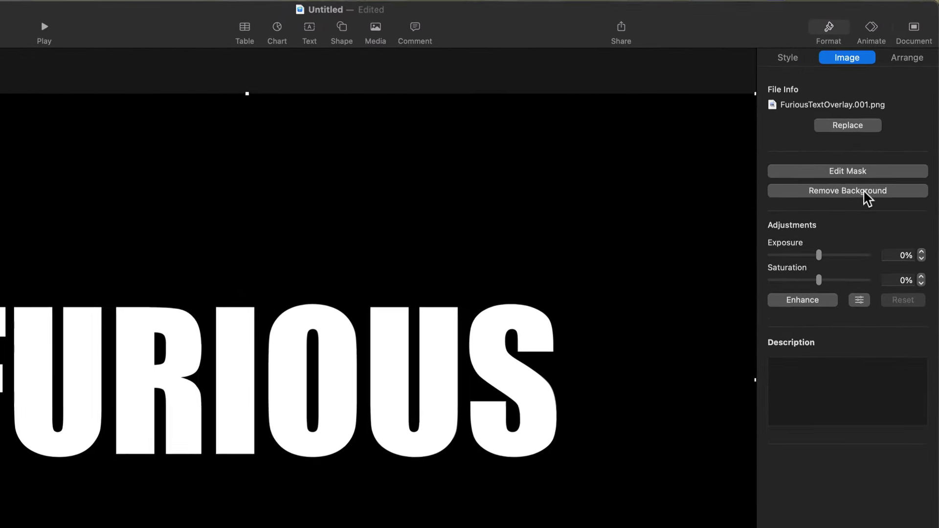
{"action": "left_click", "coordinate": [845, 189]}
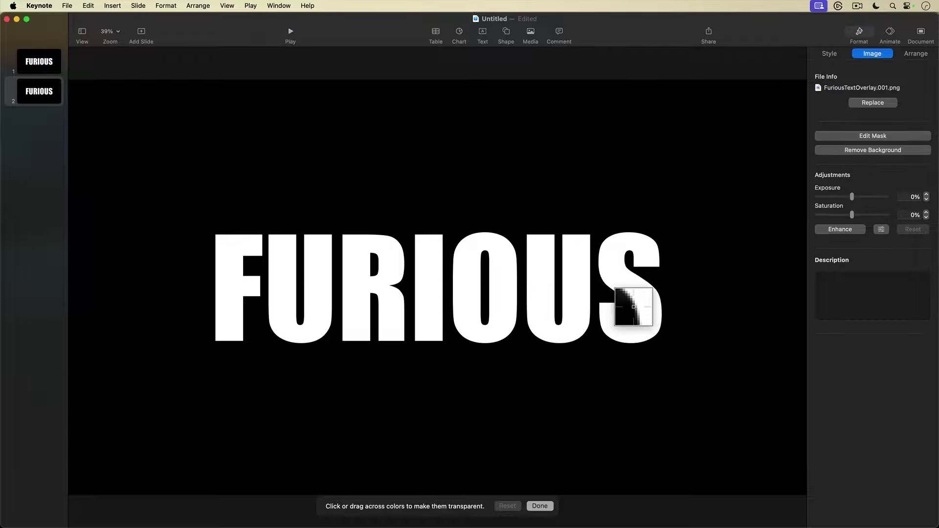
{"action": "left_click_drag", "start_coordinate": [630, 286], "coordinate": [713, 194]}
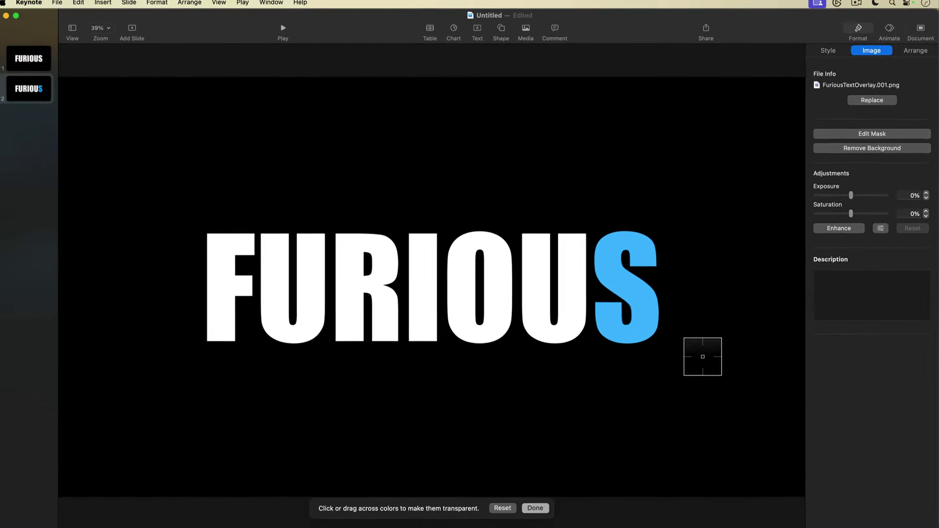
{"action": "left_click_drag", "start_coordinate": [554, 281], "coordinate": [661, 205]}
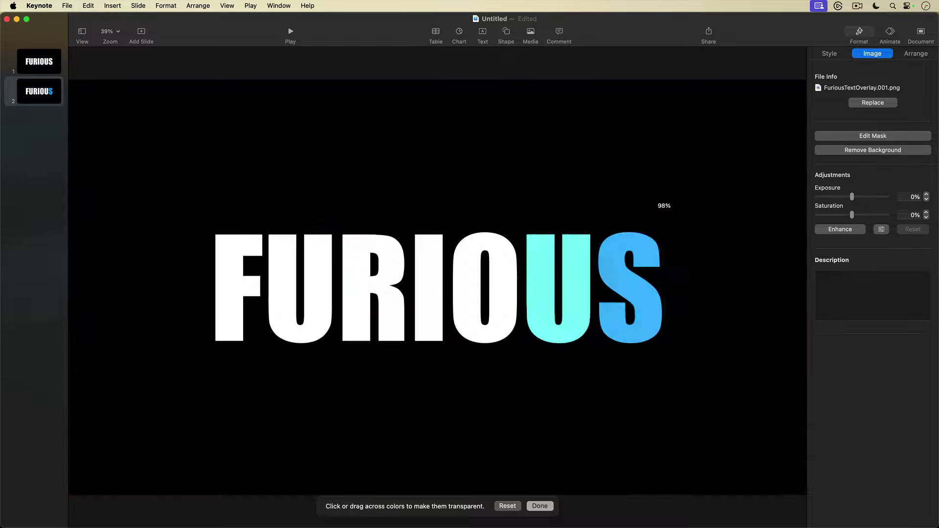
{"action": "left_click_drag", "start_coordinate": [477, 247], "coordinate": [394, 377]}
{"action": "left_click_drag", "start_coordinate": [430, 286], "coordinate": [298, 396]}
{"action": "left_click_drag", "start_coordinate": [293, 277], "coordinate": [393, 364]}
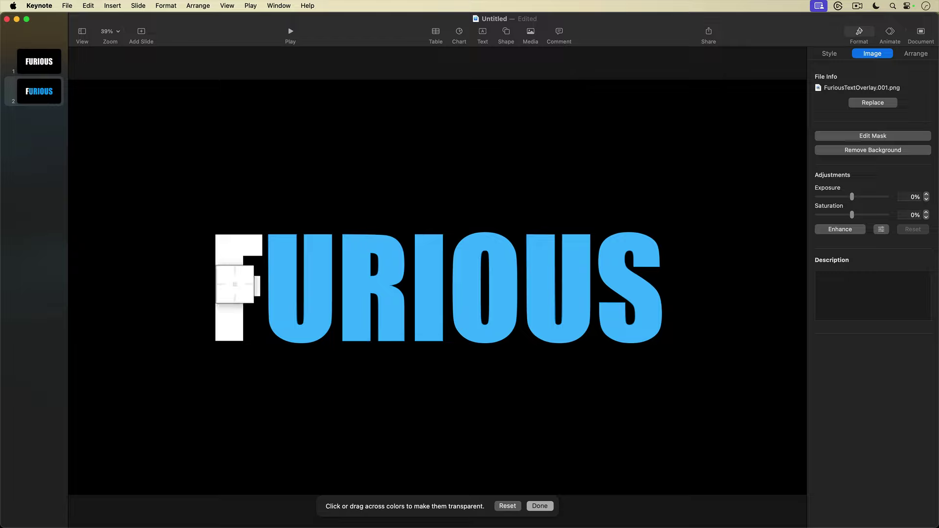
{"action": "left_click_drag", "start_coordinate": [229, 266], "coordinate": [140, 355]}
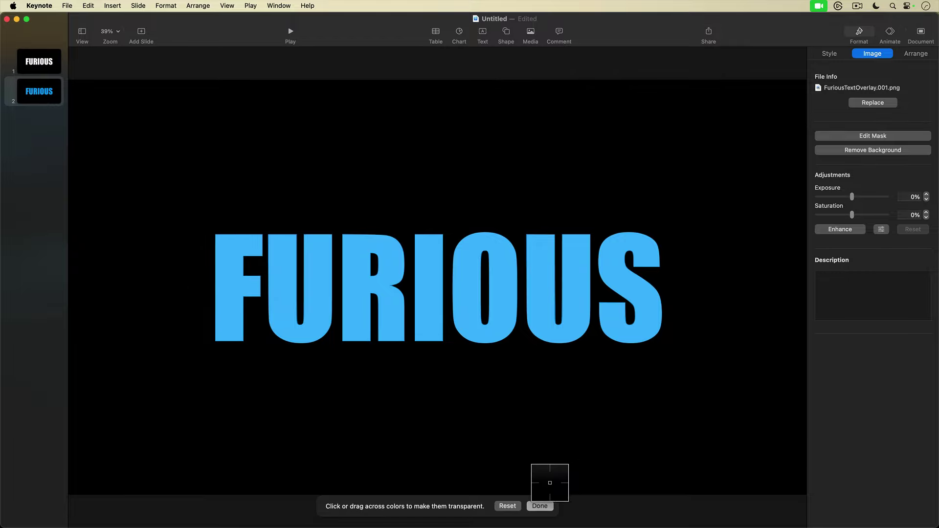
{"action": "left_click", "coordinate": [540, 506]}
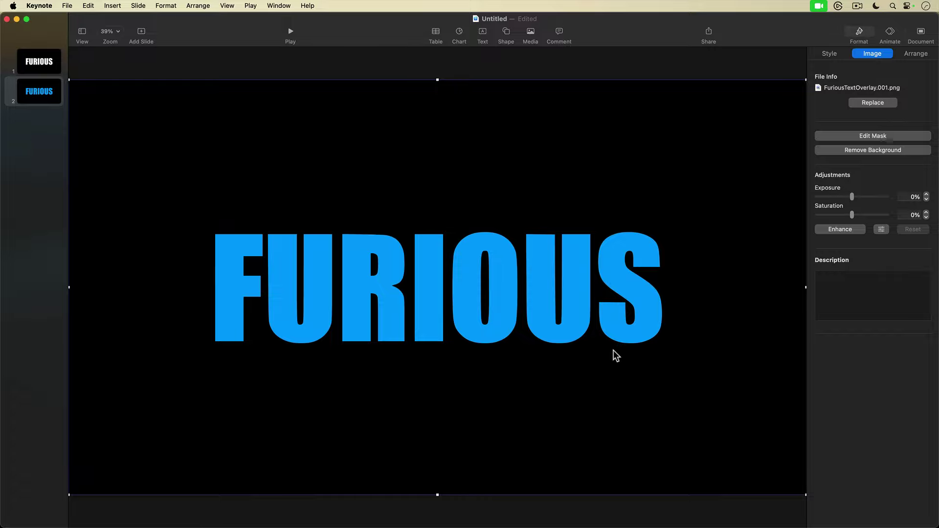
- Change slide 2's background fill from blue to No Fill
{"action": "left_click", "coordinate": [560, 64]}
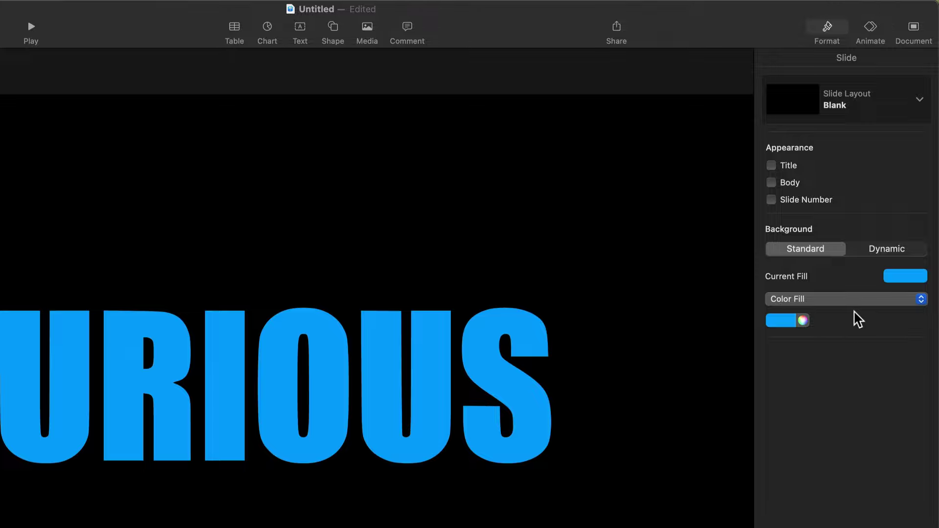
{"action": "left_click", "coordinate": [826, 300]}
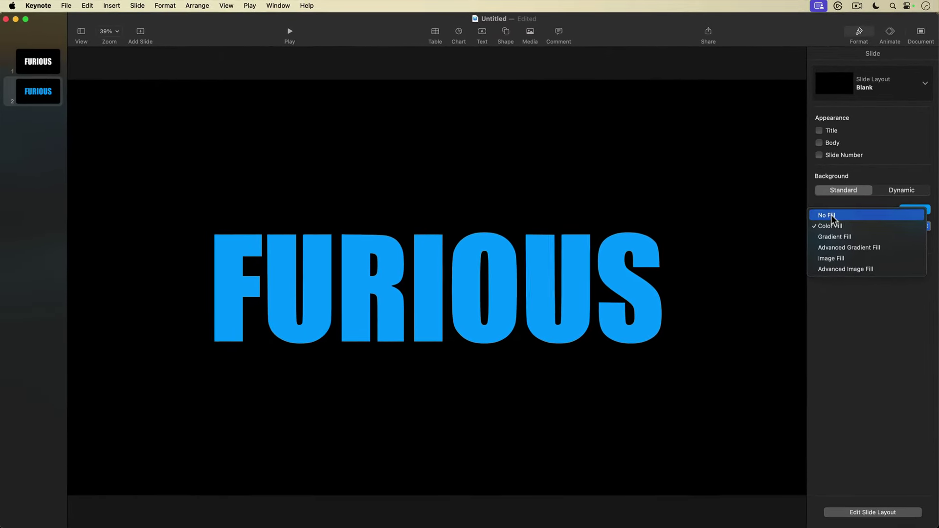
{"action": "left_click", "coordinate": [832, 215]}
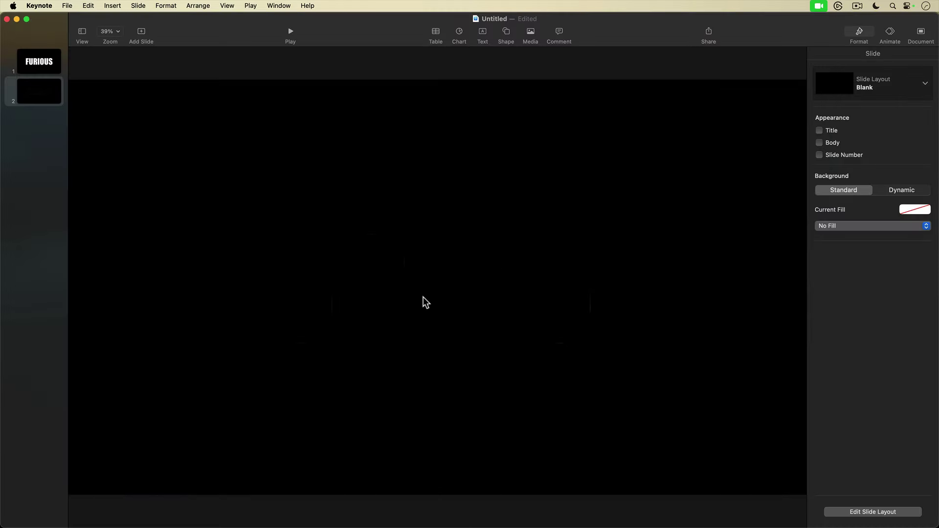
{"action": "left_click", "coordinate": [69, 8]}
- Set Keynote's image export to slide 2 only, as PNG with a transparent background
{"action": "mouse_move", "coordinate": [114, 165]}
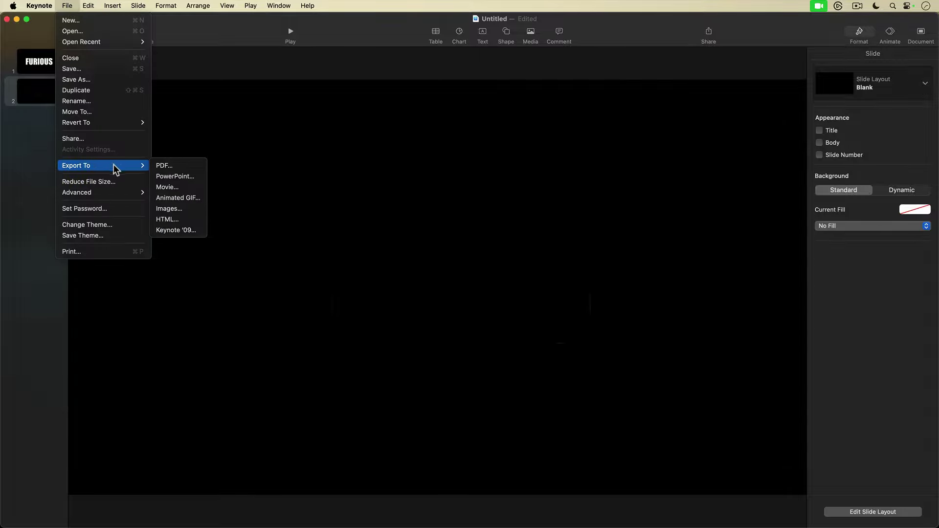
{"action": "left_click", "coordinate": [169, 208]}
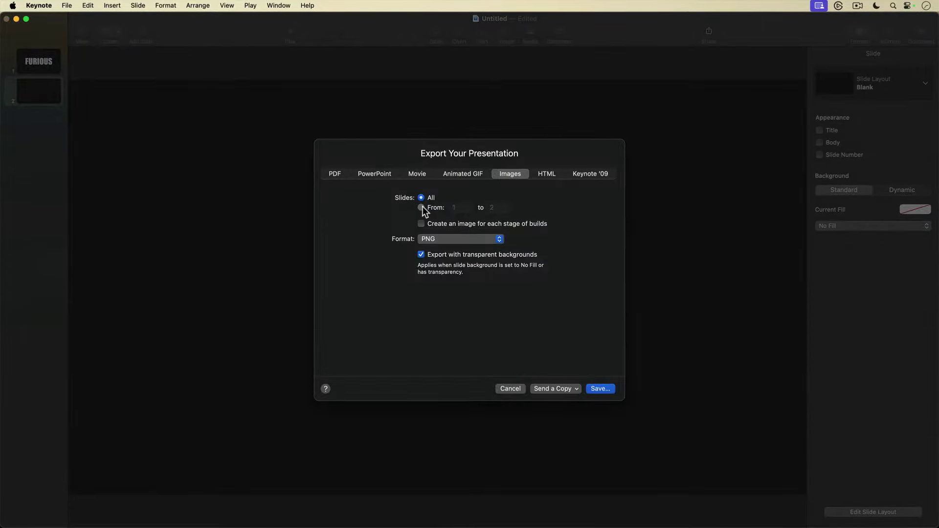
{"action": "left_click", "coordinate": [421, 208]}
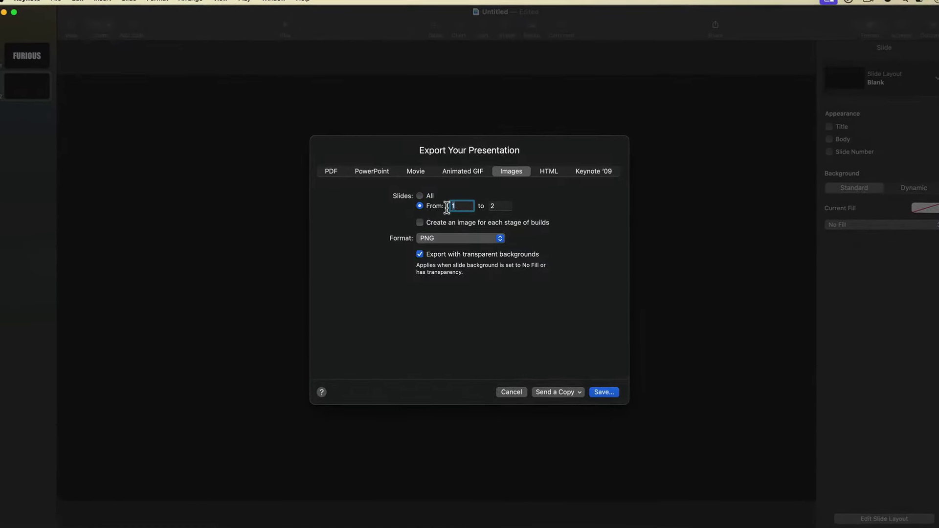
{"action": "type", "text": "2"}
{"action": "key", "text": "Tab"}
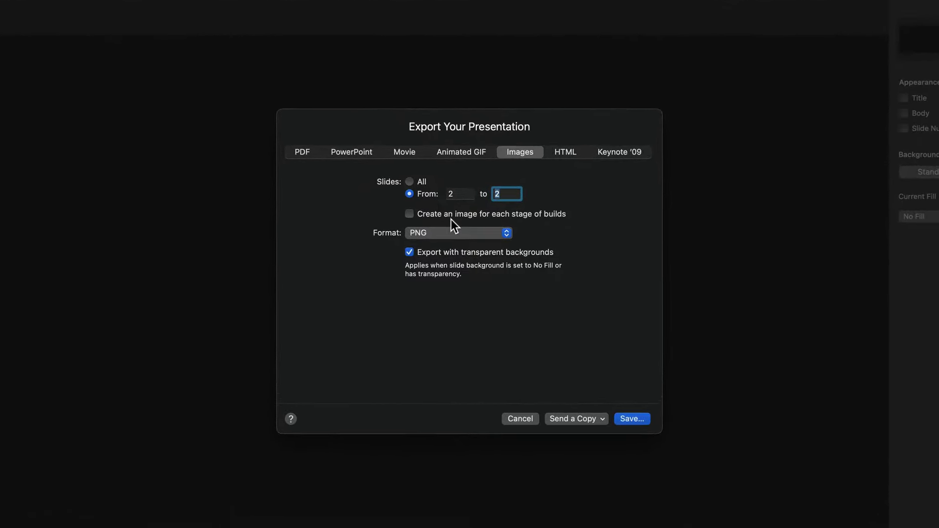
{"action": "left_click", "coordinate": [467, 233]}
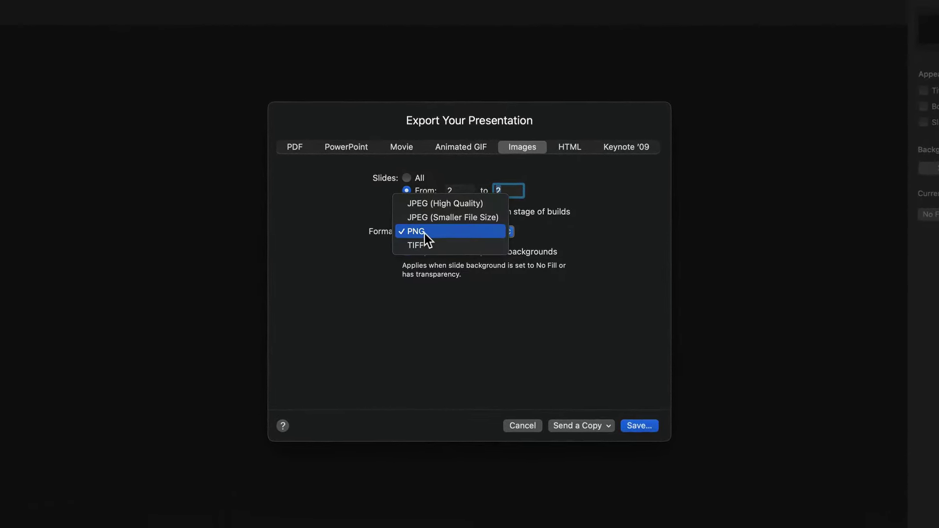
{"action": "left_click", "coordinate": [420, 232]}
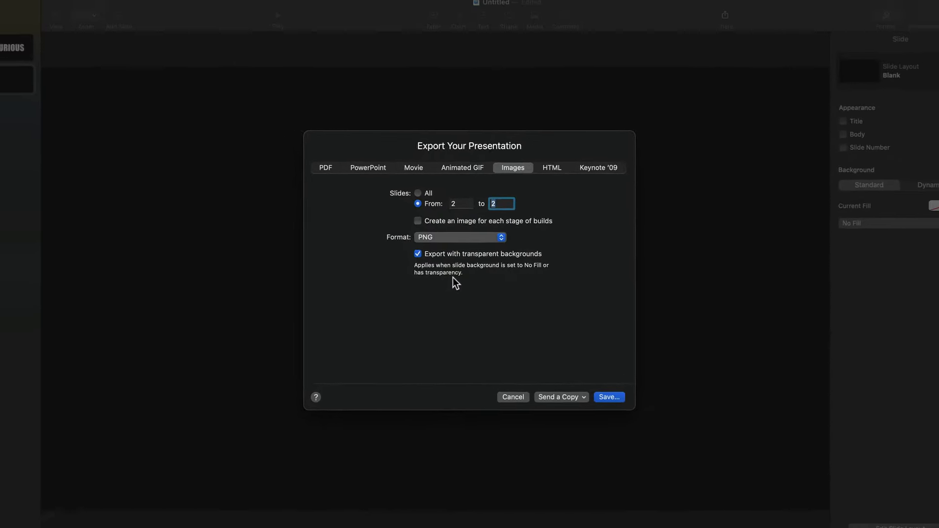
{"action": "left_click", "coordinate": [601, 389]}
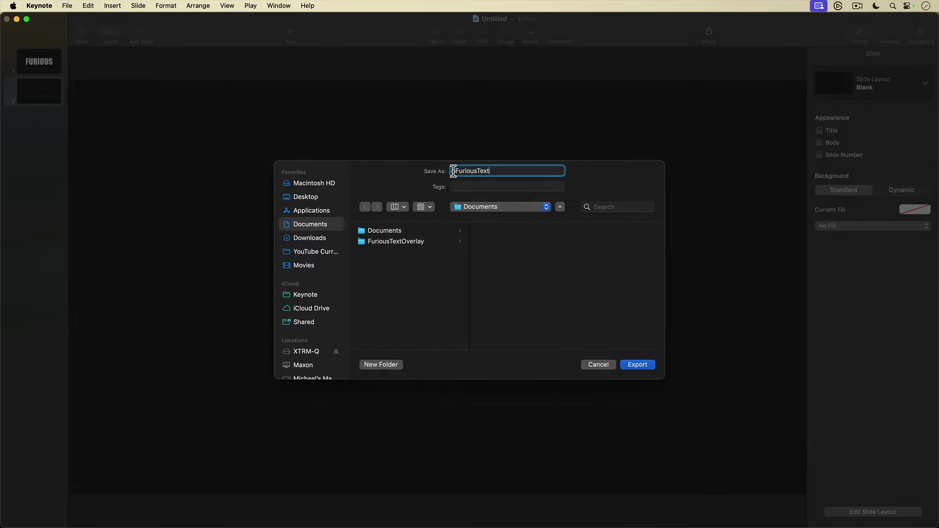
- Export the slide as FuriousTextStencil into the Documents folder
{"action": "left_click", "coordinate": [630, 362]}
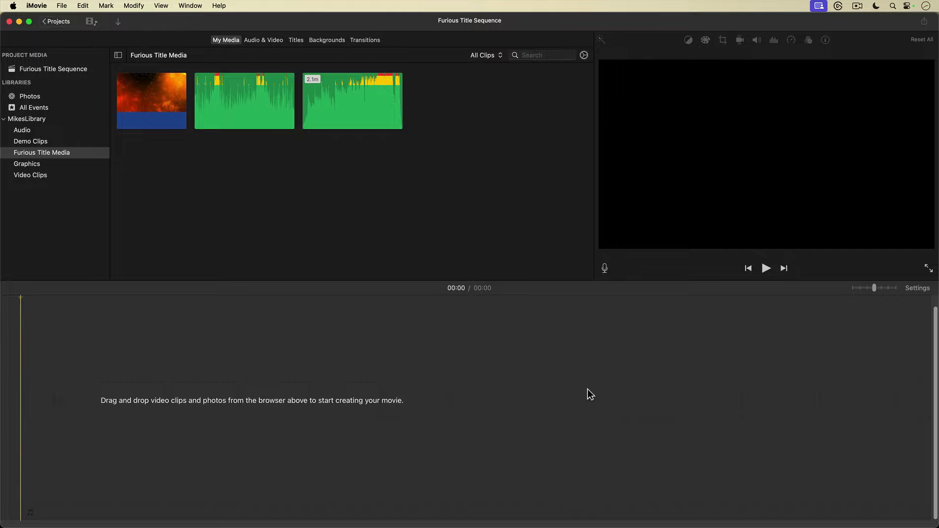
- Drag FuriousTextStencil.001.png from Finder into the Furious Title Media event, then preview the fire clip
{"action": "key", "text": "super+Tab"}
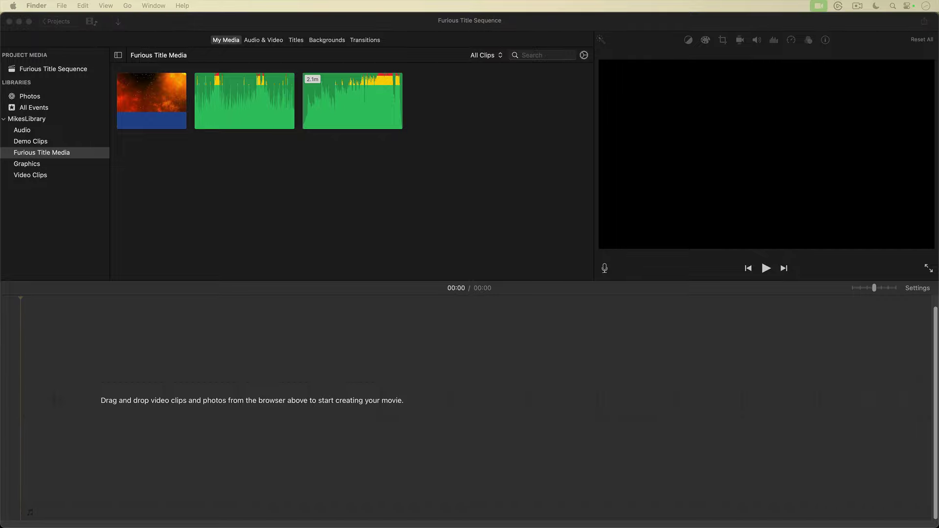
{"action": "left_click_drag", "start_coordinate": [775, 154], "coordinate": [319, 182]}
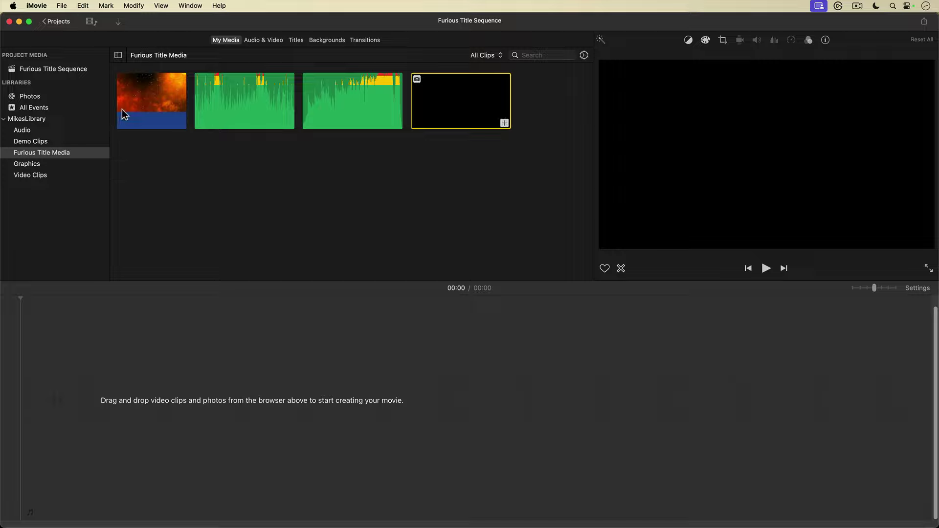
{"action": "key", "text": "space"}
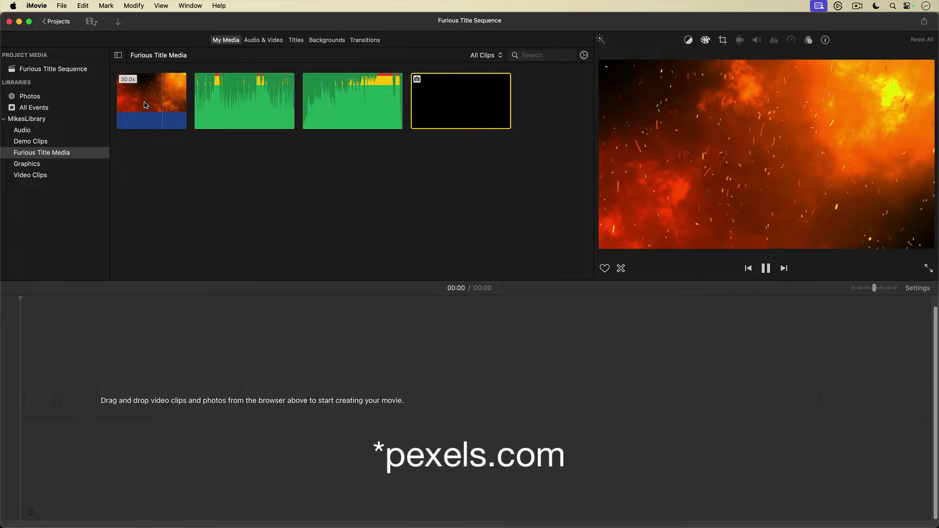
{"action": "key", "text": "space"}
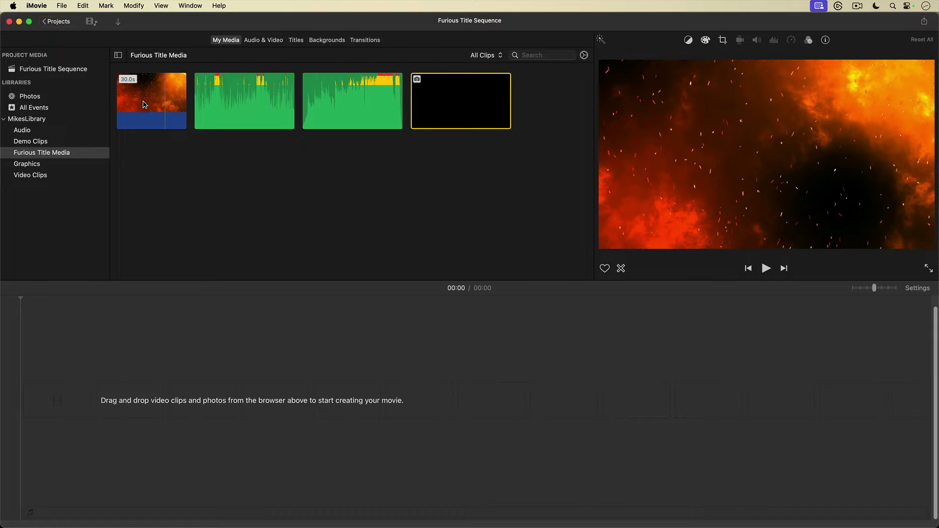
{"action": "left_click", "coordinate": [145, 104]}
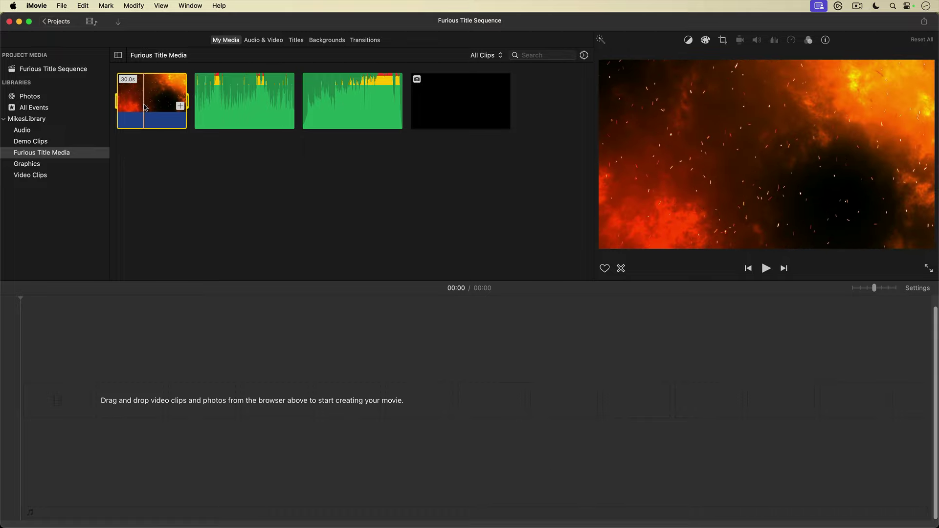
{"action": "key", "text": "e"}
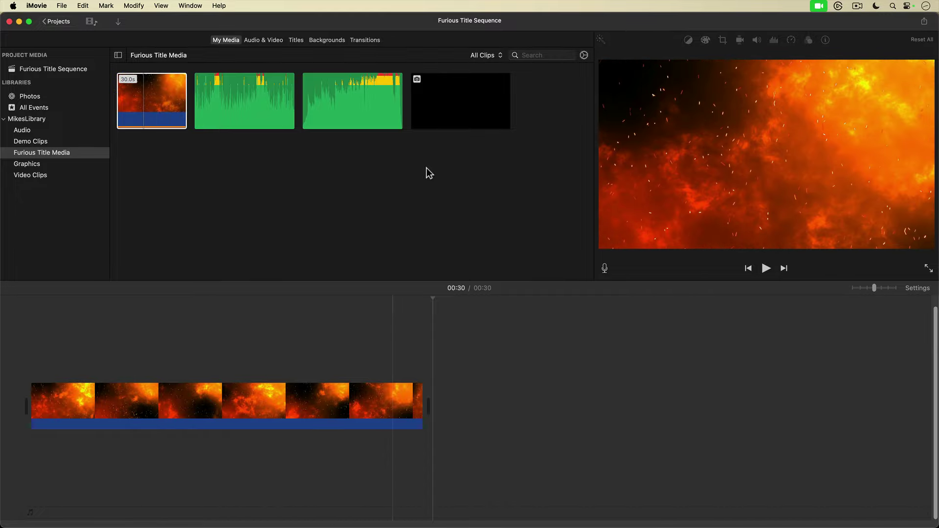
{"action": "left_click_drag", "start_coordinate": [472, 99], "coordinate": [39, 342]}
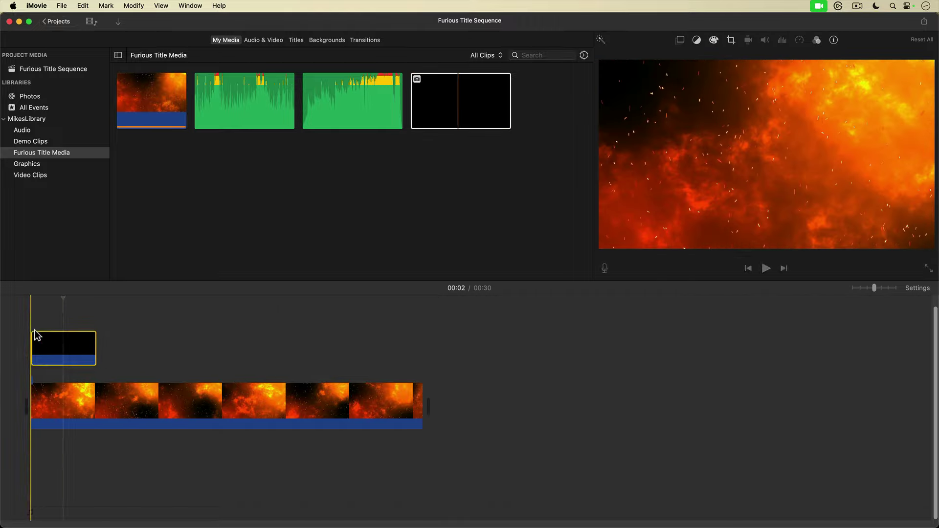
{"action": "left_click_drag", "start_coordinate": [94, 362], "coordinate": [421, 362]}
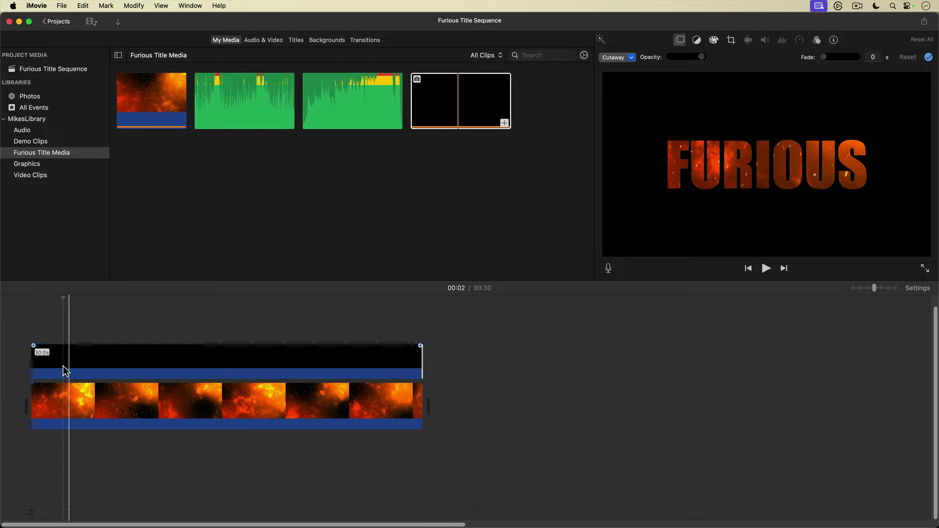
{"action": "key", "text": "space"}
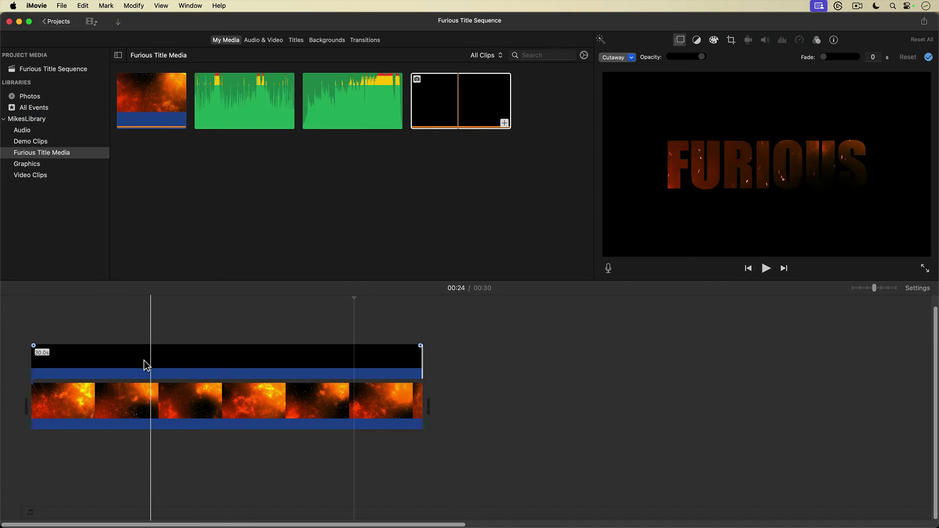
- Try Cutaway opacity and a resized Picture in Picture on the FURIOUS title clip, undoing the resize
{"action": "left_click", "coordinate": [339, 359]}
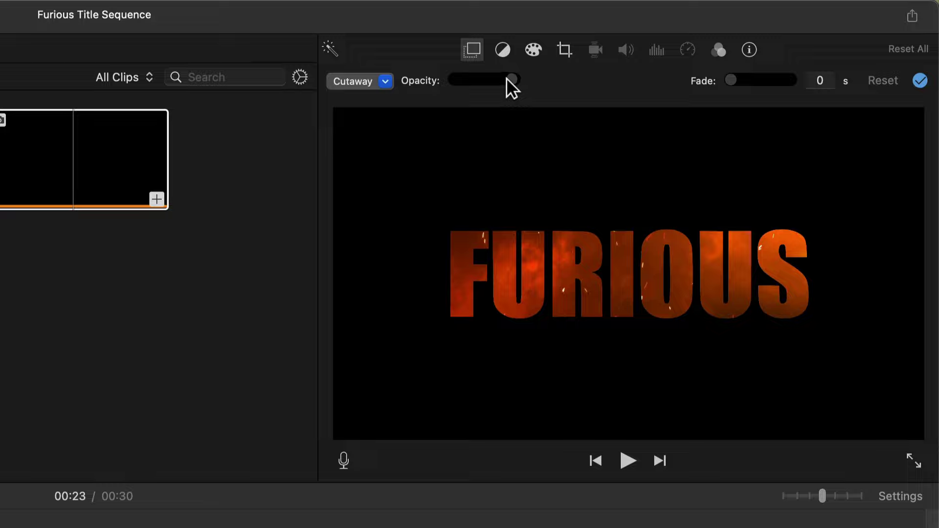
{"action": "left_click_drag", "start_coordinate": [509, 78], "coordinate": [506, 78]}
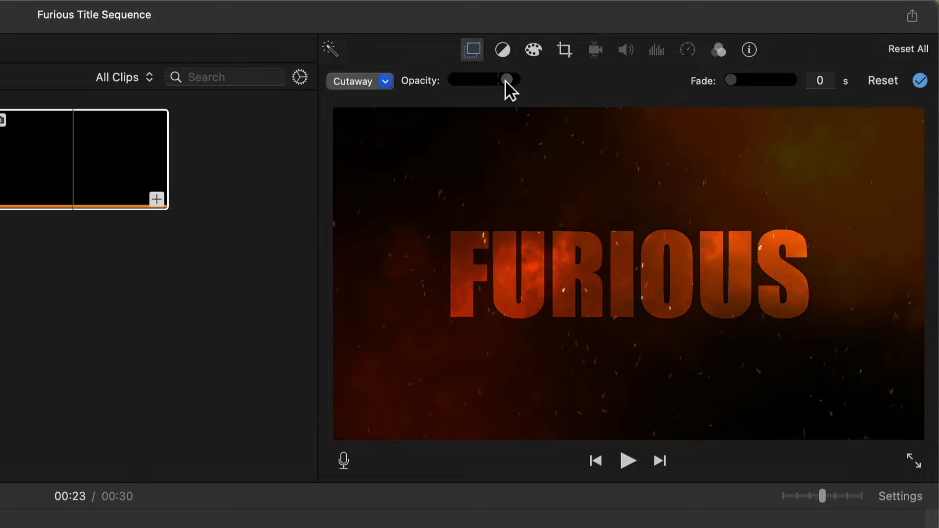
{"action": "left_click_drag", "start_coordinate": [501, 82], "coordinate": [503, 81]}
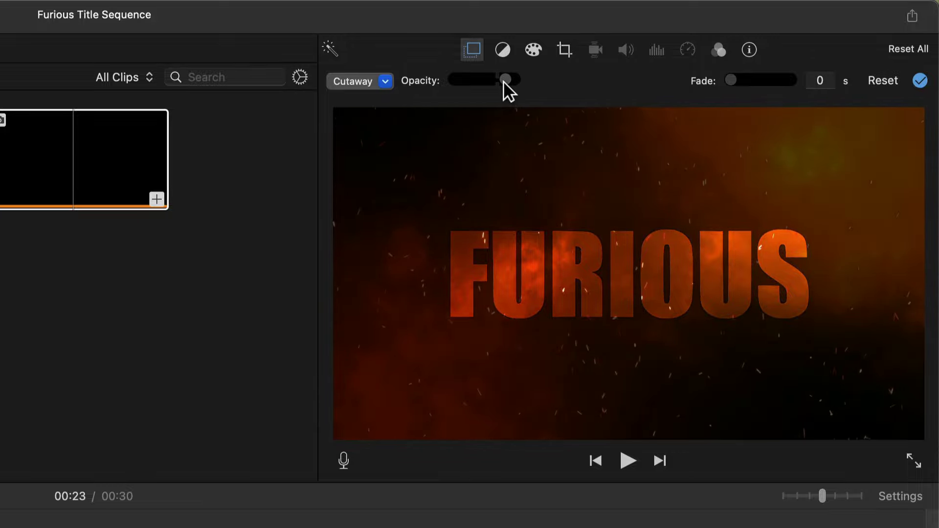
{"action": "left_click", "coordinate": [385, 80]}
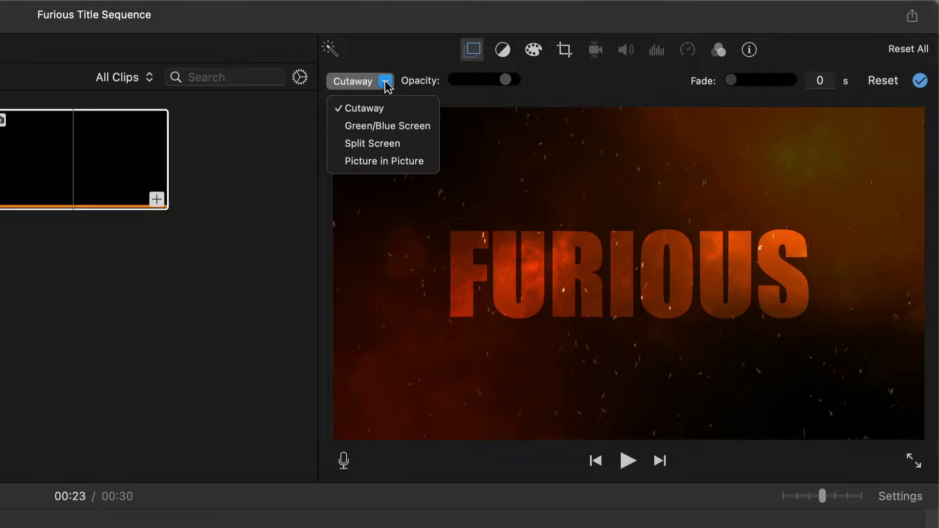
{"action": "left_click", "coordinate": [389, 160]}
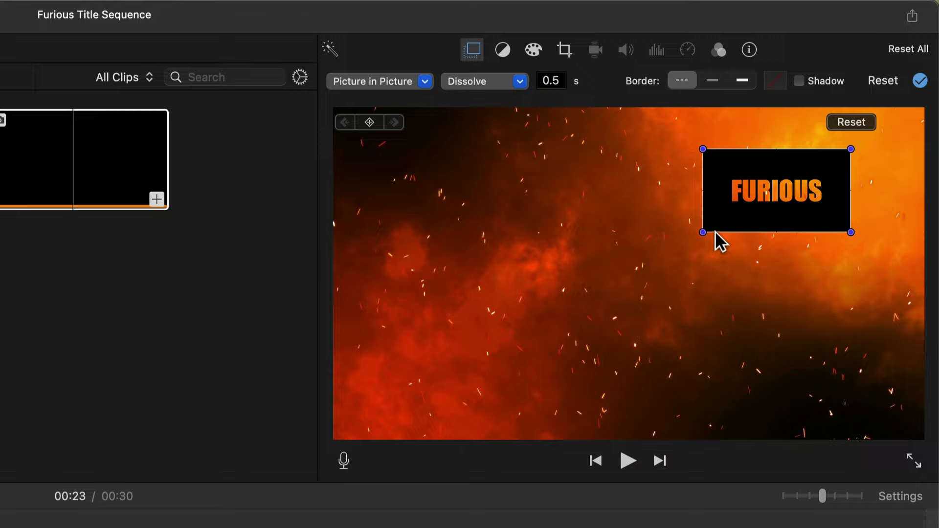
{"action": "left_click_drag", "start_coordinate": [703, 233], "coordinate": [289, 495]}
{"action": "left_click_drag", "start_coordinate": [585, 346], "coordinate": [641, 185]}
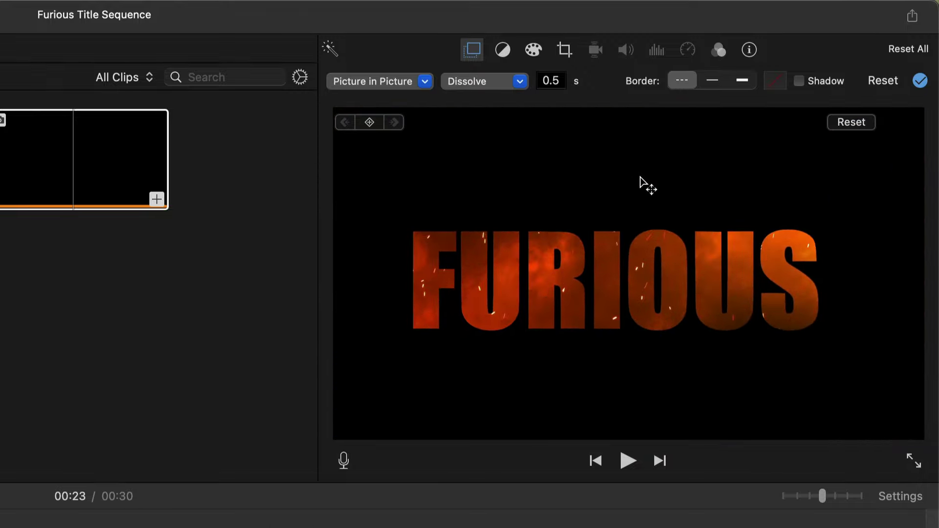
{"action": "key", "text": "super+z"}
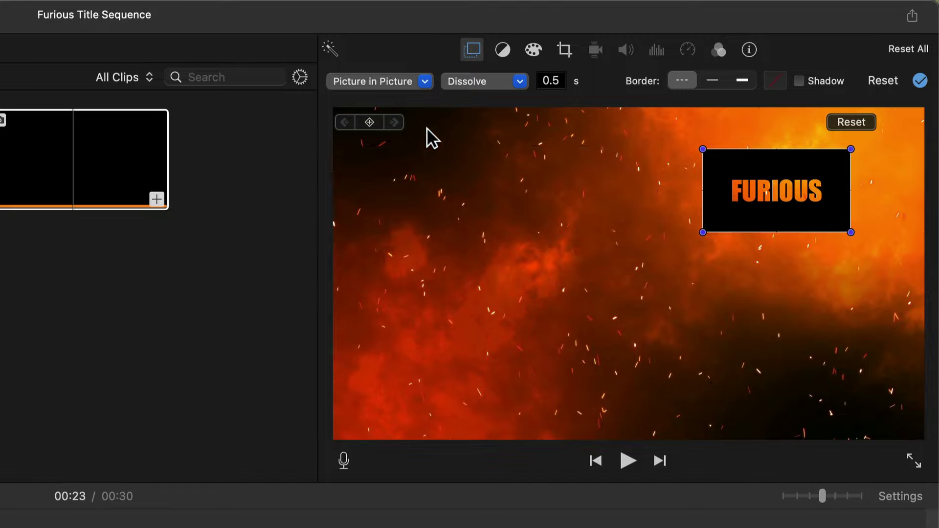
- Switch the title overlay to Green/Blue Screen and play the sequence to check the keying
{"action": "left_click", "coordinate": [386, 86]}
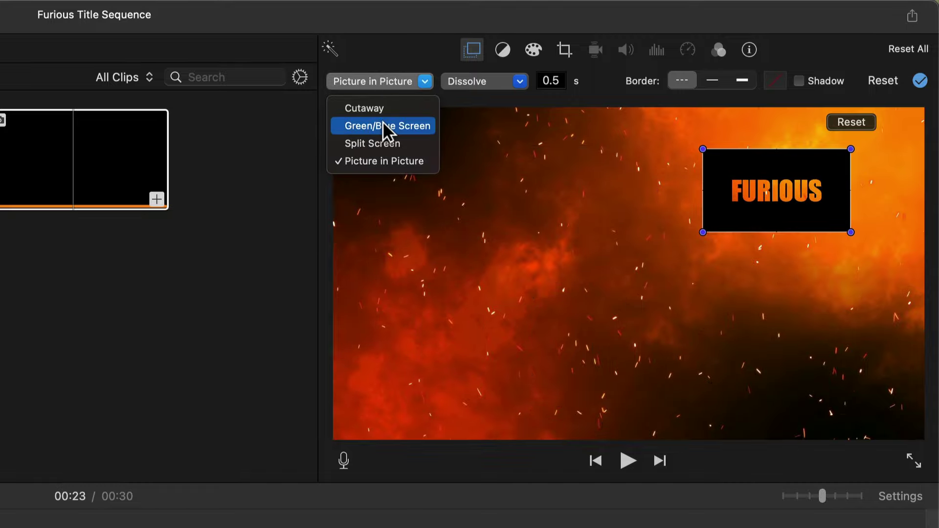
{"action": "key", "text": "Escape"}
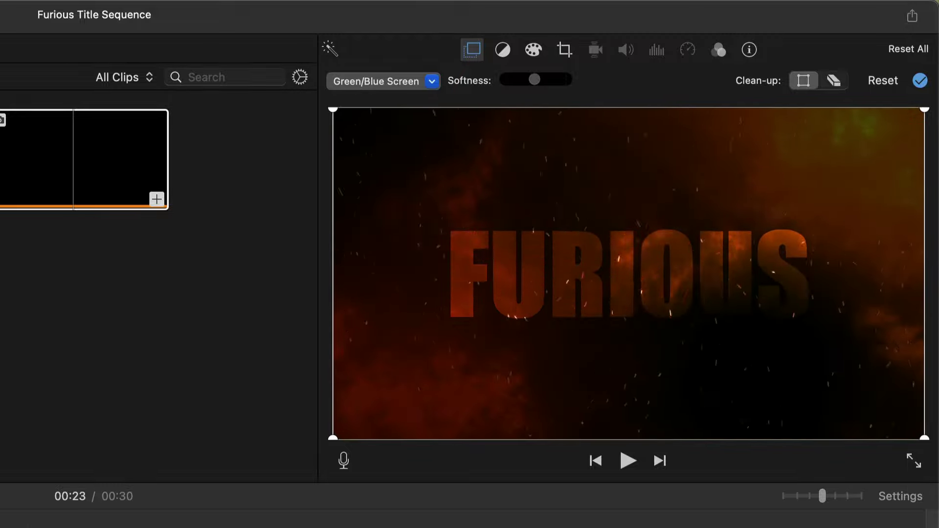
{"action": "key", "text": "space"}
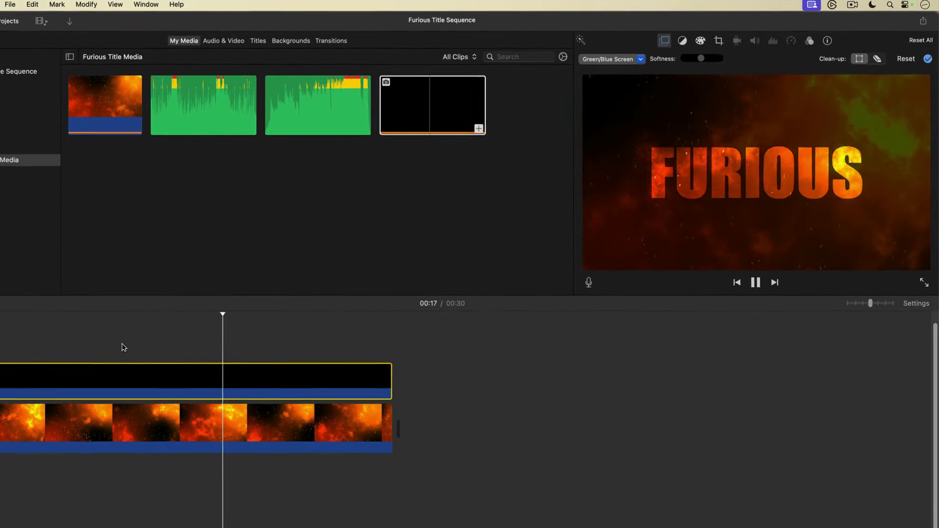
{"action": "key", "text": "space"}
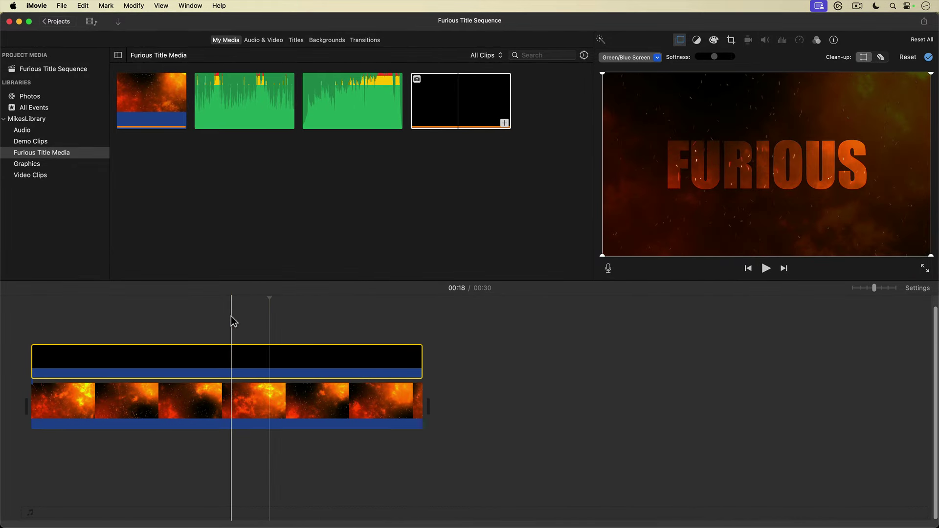
- Confirm the keying, then add a Ken Burns zoom ending on a small frame at the image centre
{"action": "left_click", "coordinate": [928, 57]}
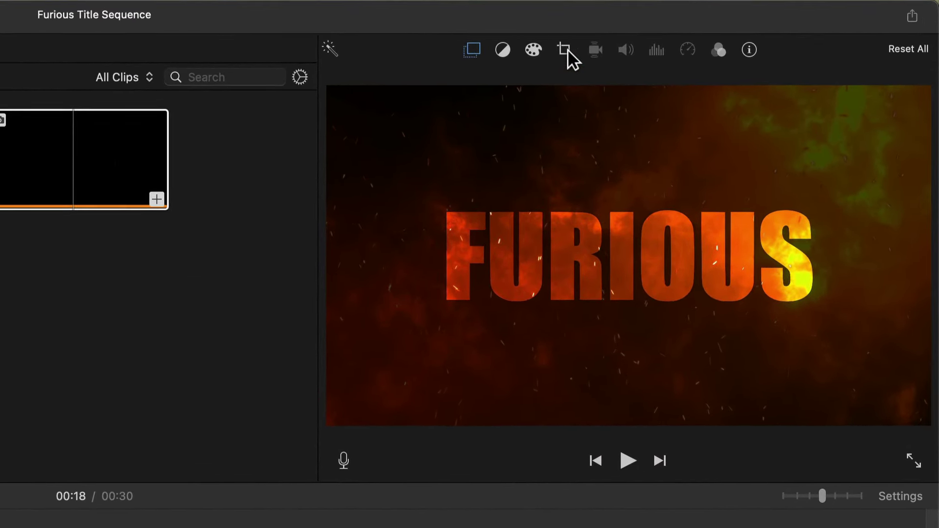
{"action": "left_click", "coordinate": [564, 49]}
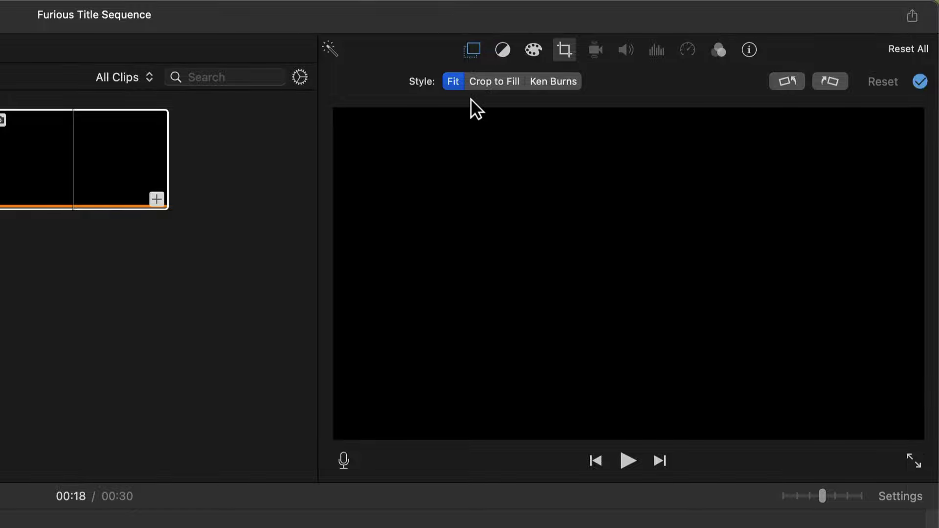
{"action": "left_click", "coordinate": [560, 83]}
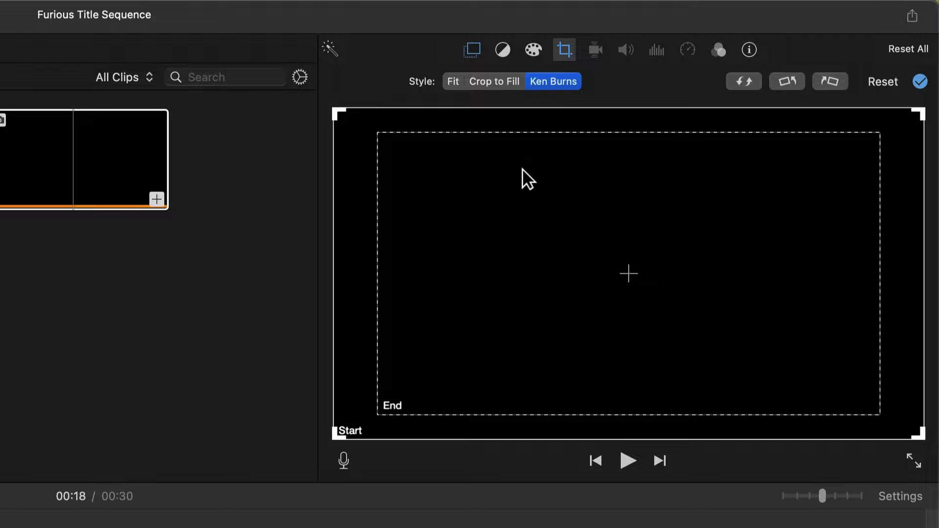
{"action": "left_click", "coordinate": [385, 407]}
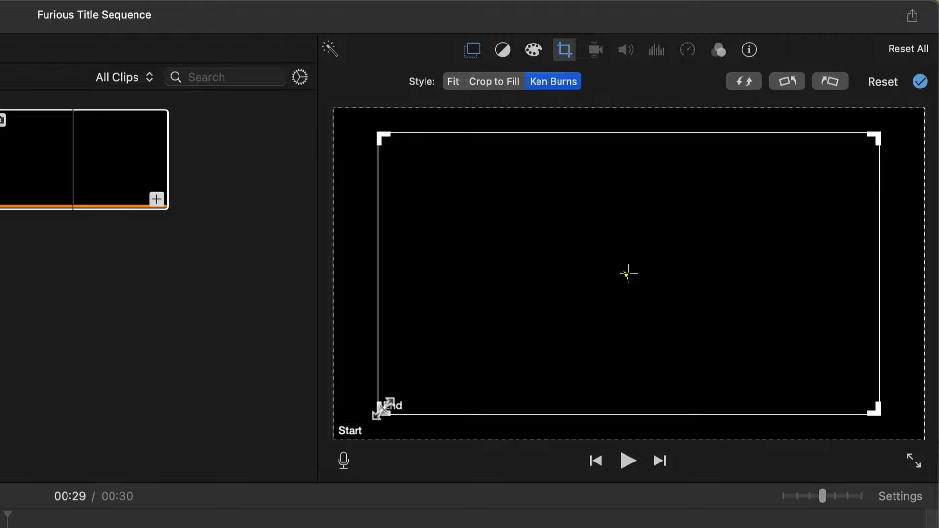
{"action": "left_click_drag", "start_coordinate": [381, 408], "coordinate": [867, 171]}
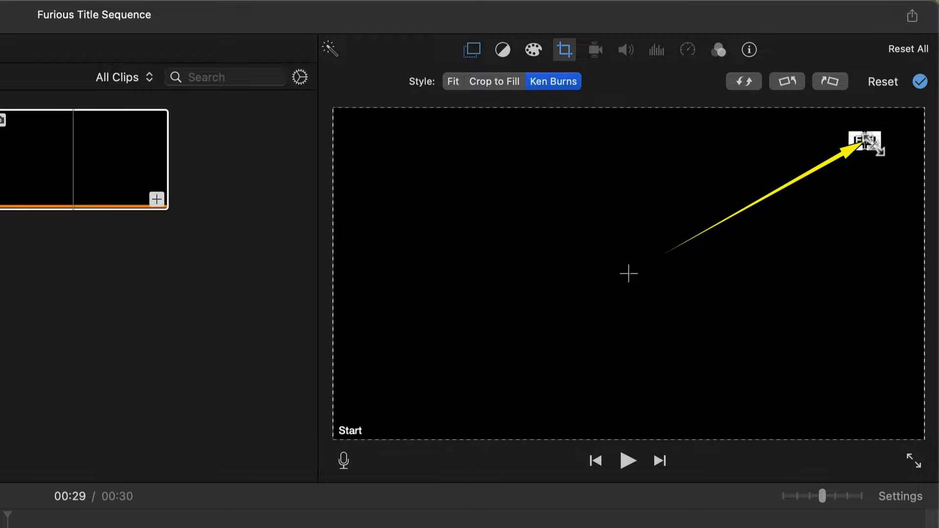
{"action": "left_click_drag", "start_coordinate": [872, 148], "coordinate": [725, 272]}
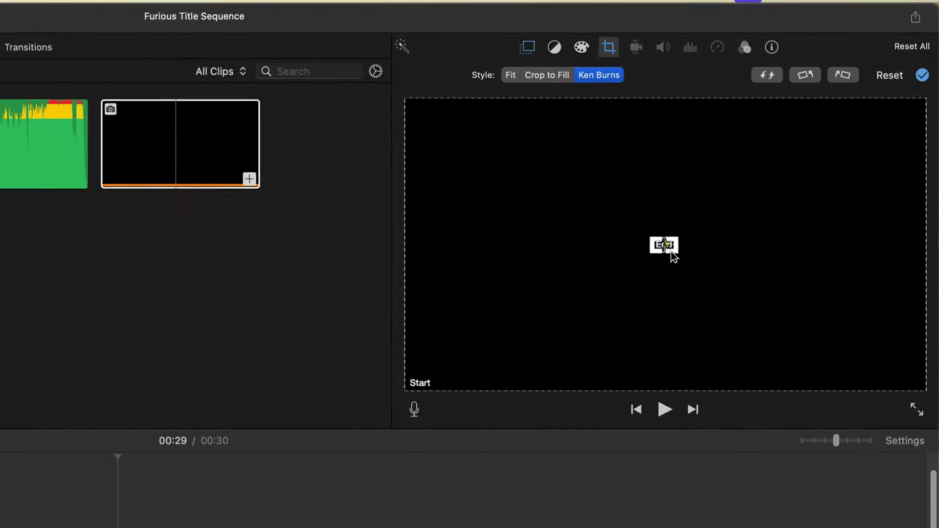
{"action": "left_click", "coordinate": [929, 58]}
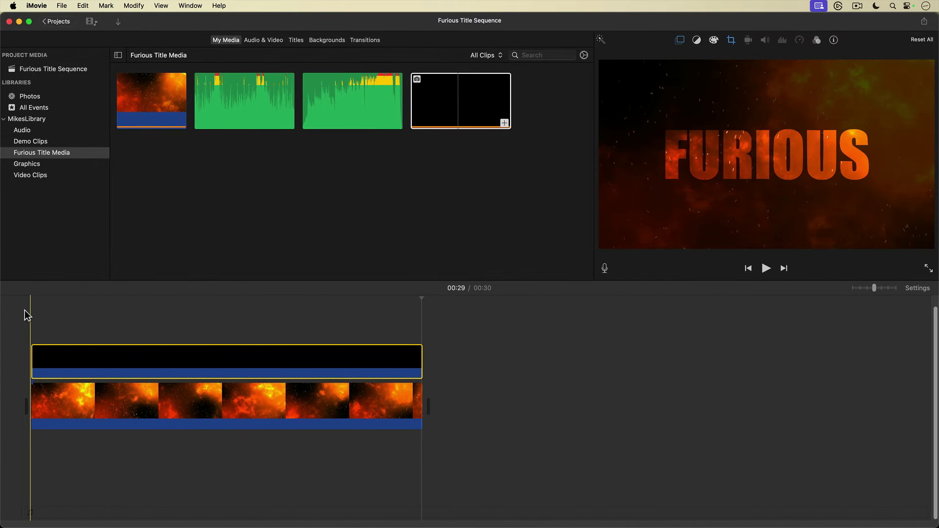
{"action": "key", "text": "space"}
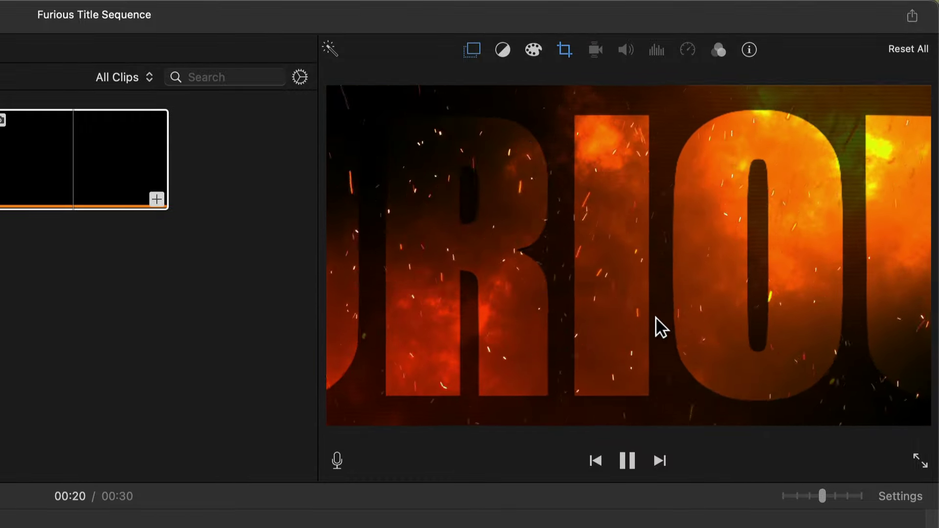
{"action": "key", "text": "space"}
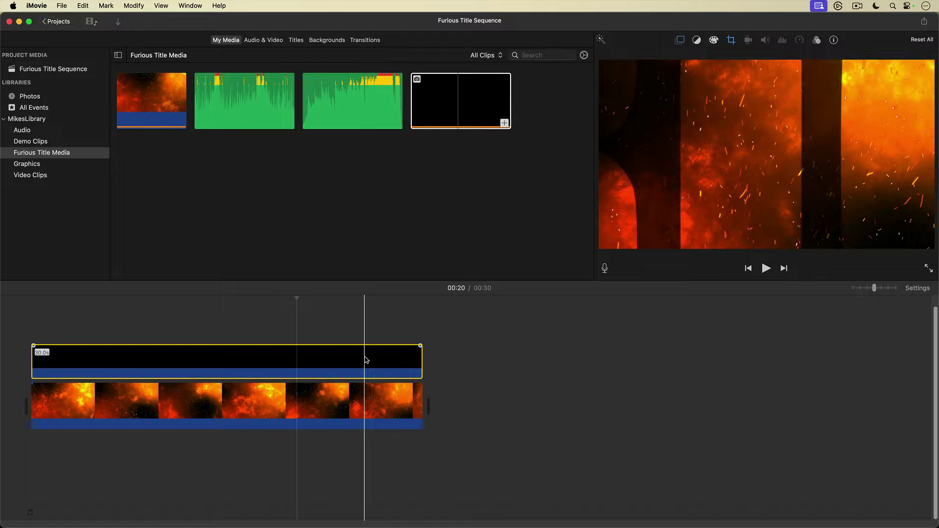
{"action": "scroll", "coordinate": [379, 360], "scroll_direction": "up", "scroll_amount": 1}
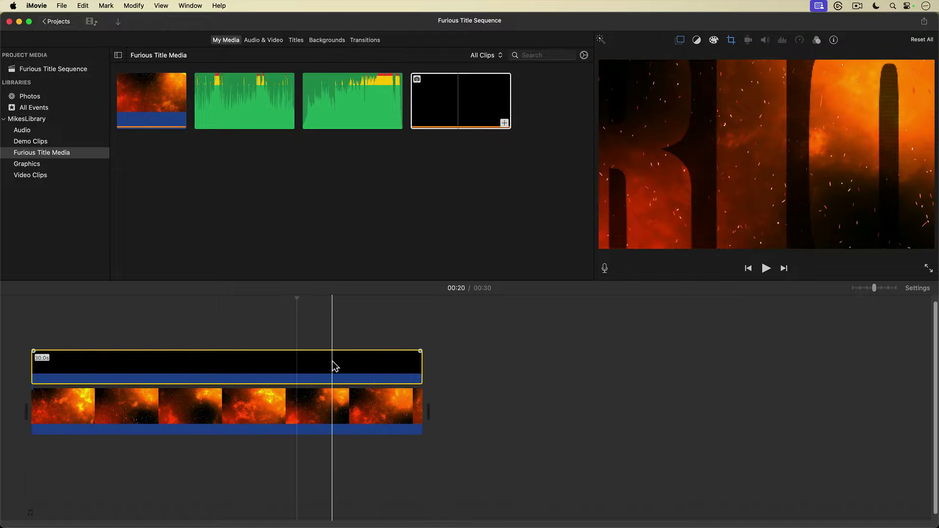
{"action": "left_click", "coordinate": [332, 362]}
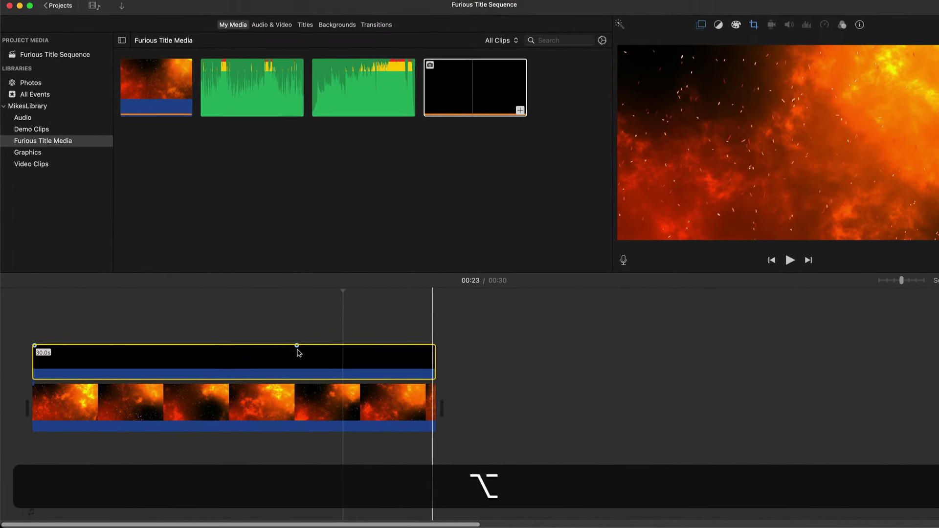
{"action": "key", "text": "space"}
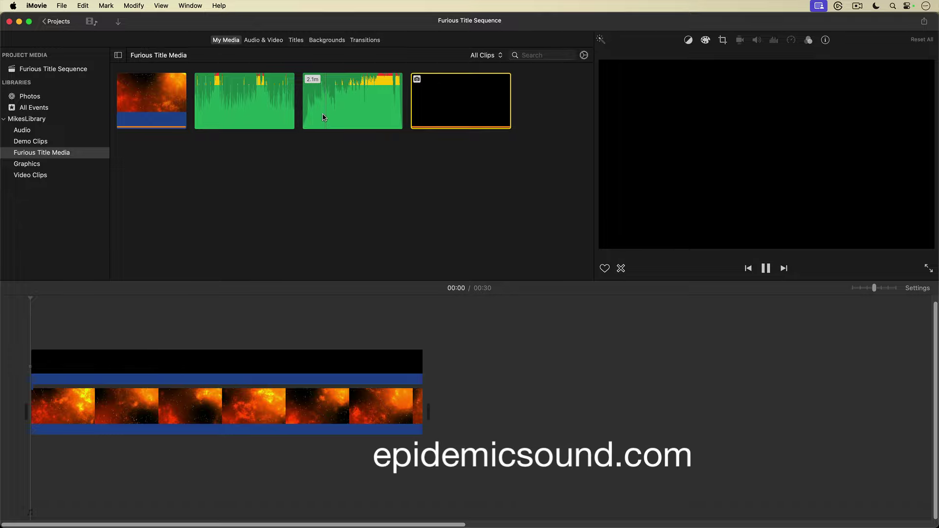
- Add the Battlefield Ambience sound effect and trim it to 30 seconds
{"action": "left_click_drag", "start_coordinate": [259, 120], "coordinate": [29, 452]}
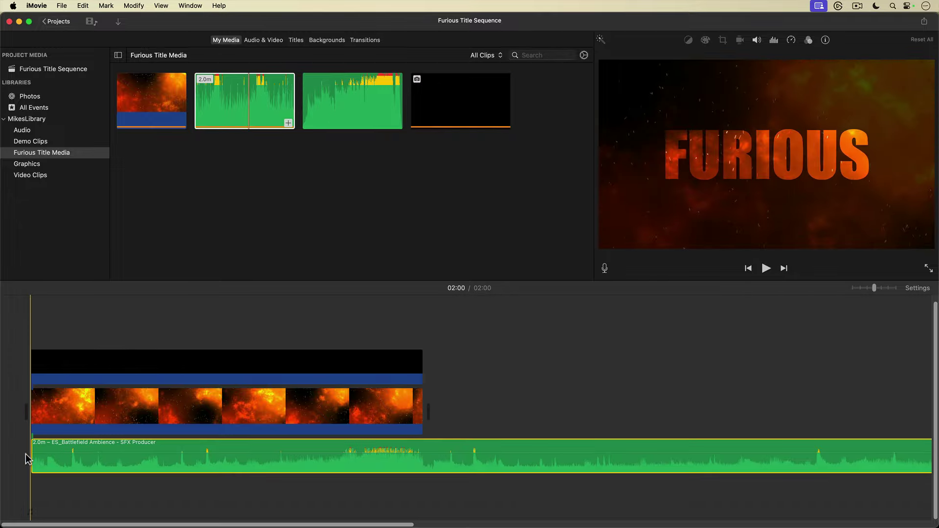
{"action": "key", "text": "super+minus"}
{"action": "left_click_drag", "start_coordinate": [817, 452], "coordinate": [226, 452]}
- Add The Legend Begins music below the sound effect, trimmed to 30 seconds
{"action": "left_click_drag", "start_coordinate": [353, 100], "coordinate": [176, 484]}
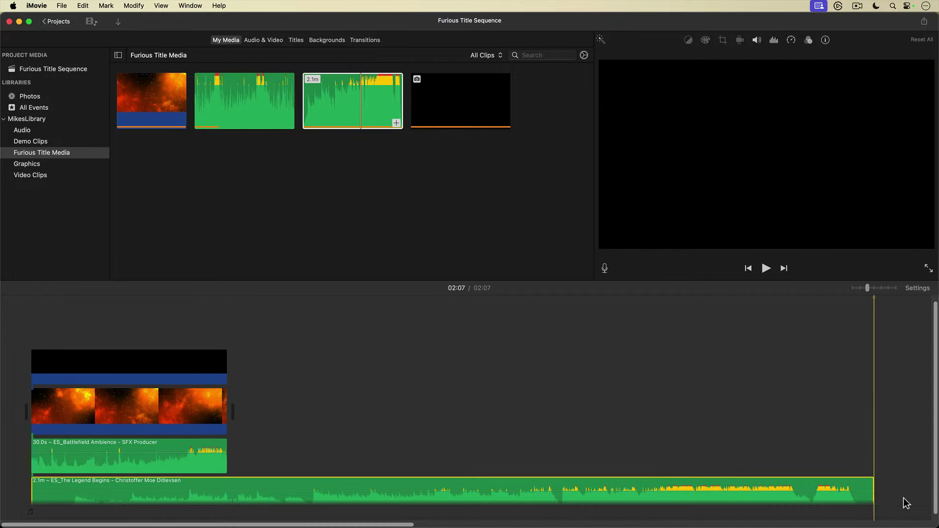
{"action": "left_click_drag", "start_coordinate": [905, 498], "coordinate": [227, 489]}
{"action": "left_click", "coordinate": [110, 437]}
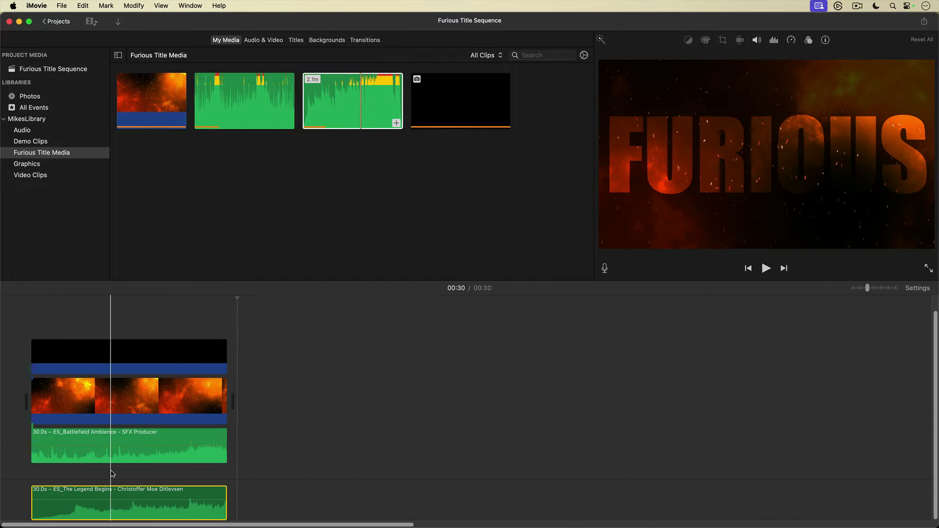
{"action": "scroll", "coordinate": [110, 440], "scroll_direction": "up", "scroll_amount": 3}
{"action": "scroll", "coordinate": [13, 425], "scroll_direction": "down", "scroll_amount": 2}
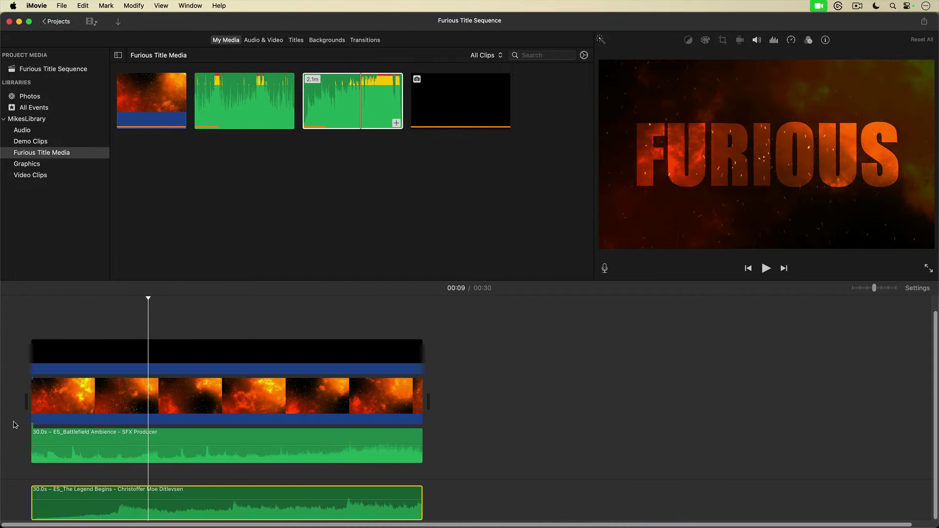
{"action": "left_click", "coordinate": [917, 289]}
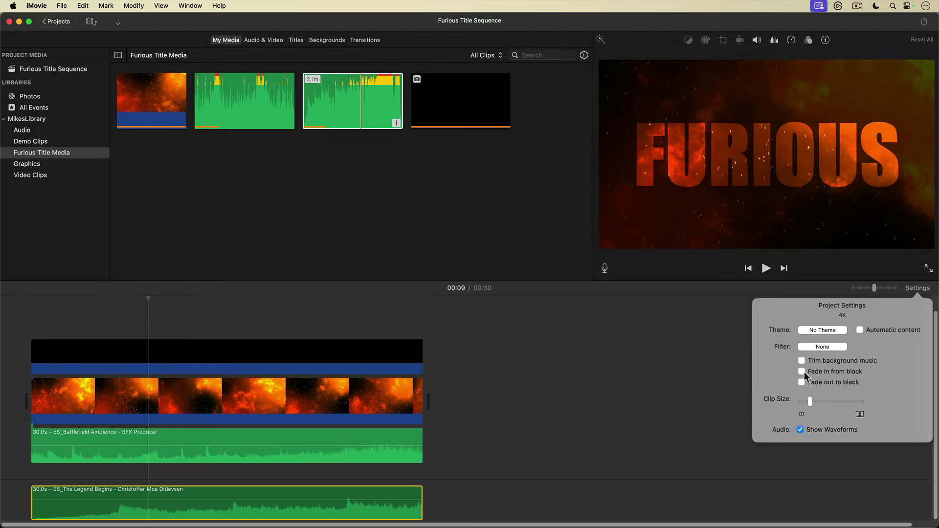